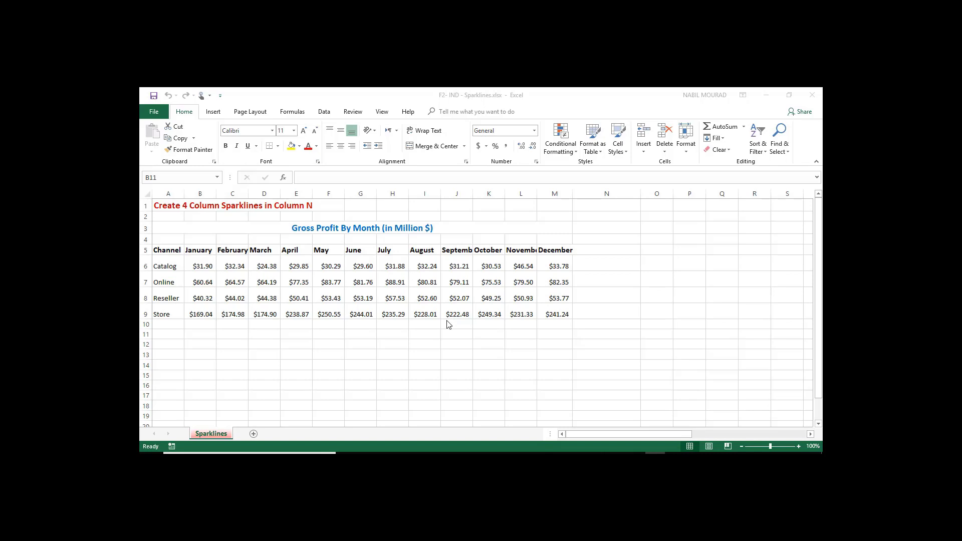
Step: Insert a column sparkline in cell N6 from the Catalog data in B6:M6
left_click(603, 260)
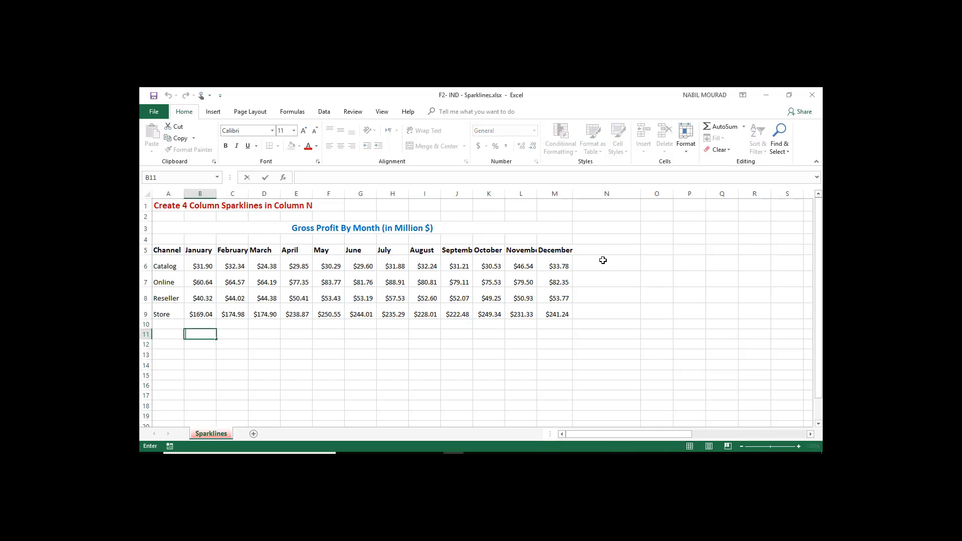
left_click(603, 261)
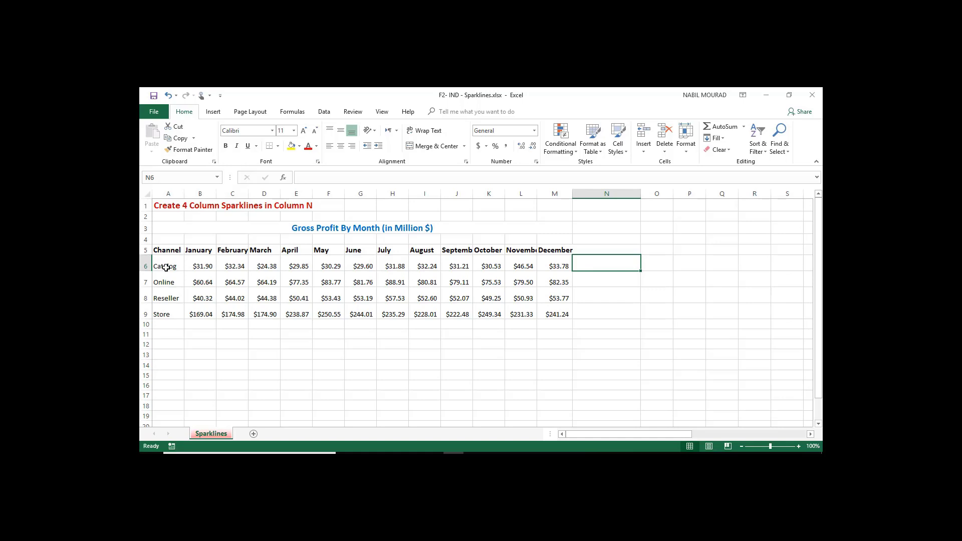
left_click(213, 112)
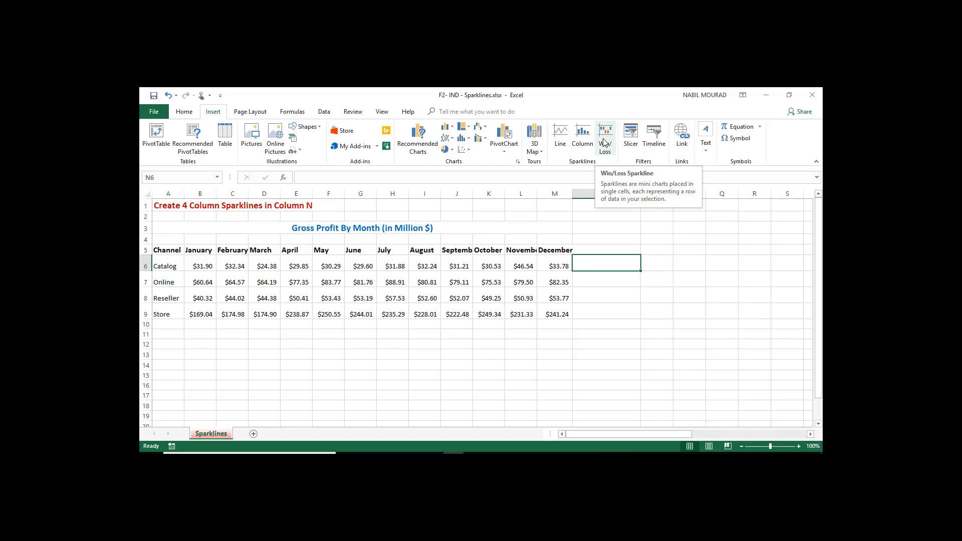
left_click(581, 138)
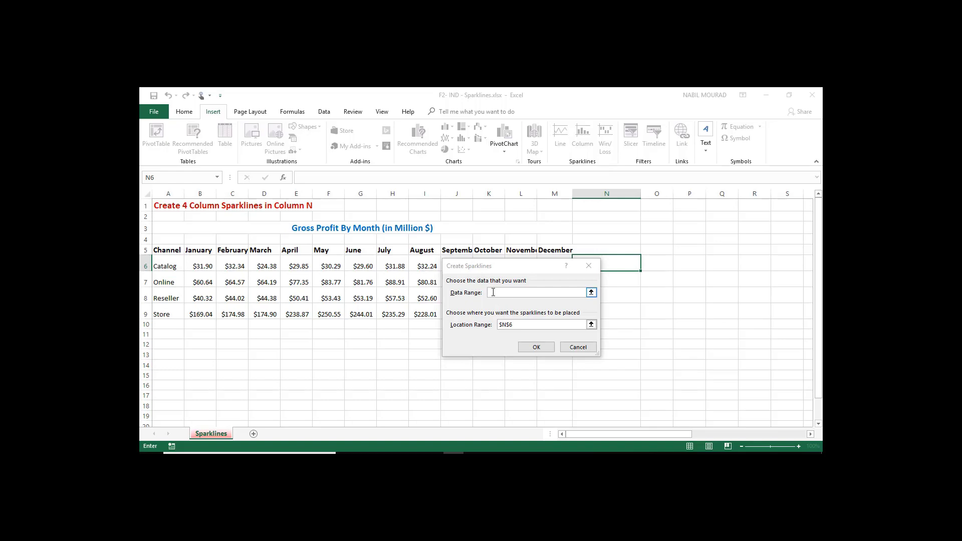
left_click_drag(502, 269, 408, 314)
left_click_drag(193, 266, 552, 265)
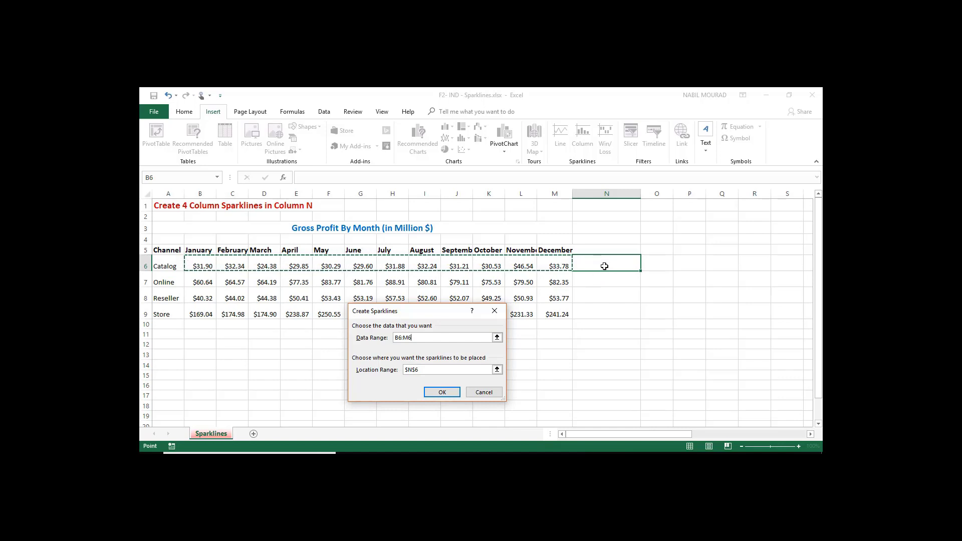
left_click(440, 392)
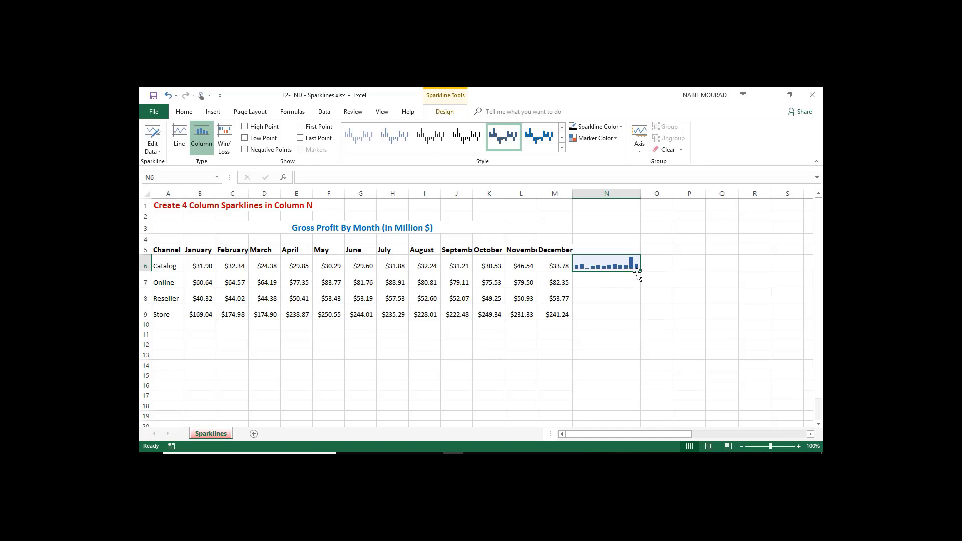
Step: Fill the N6 sparkline down through N9 and ungroup the four sparklines so each can be selected separately
left_click_drag(641, 271, 635, 317)
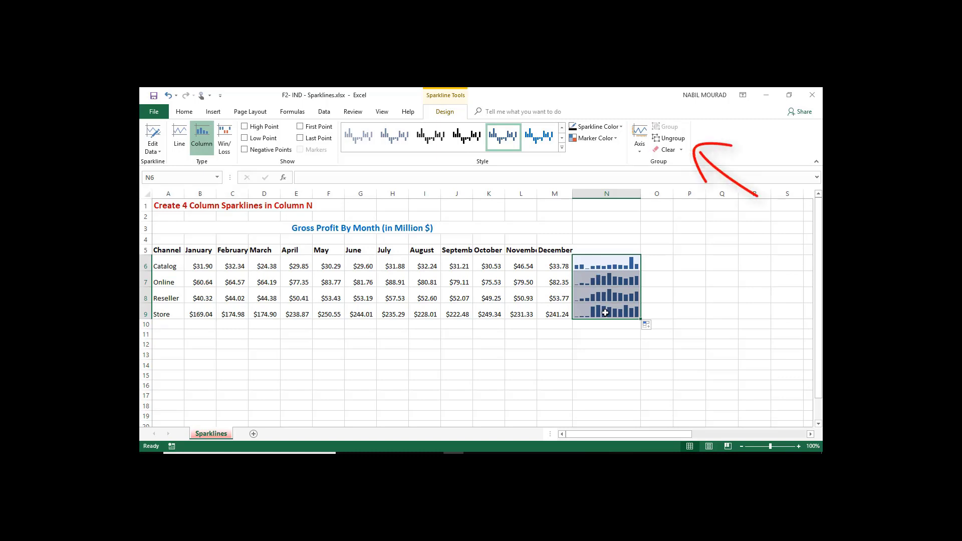
left_click_drag(609, 265, 609, 309)
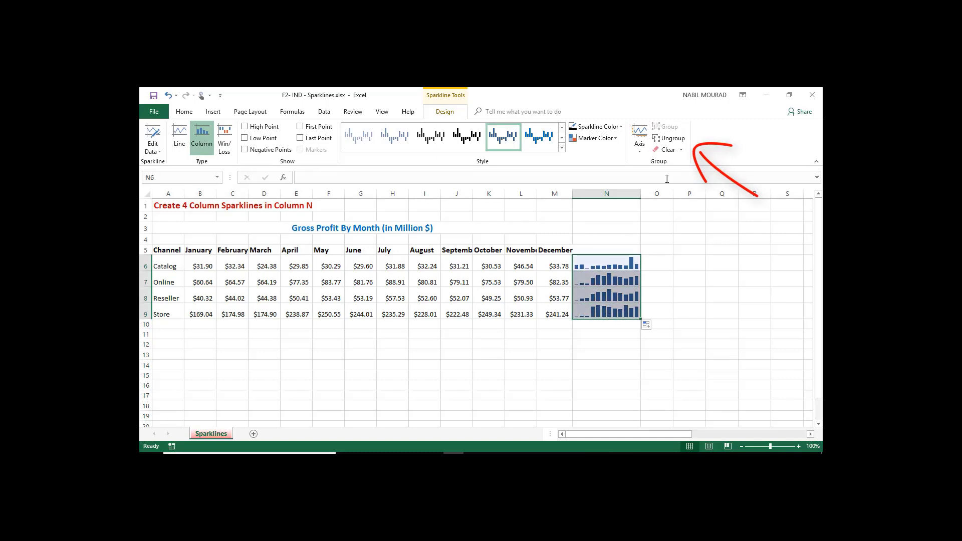
left_click(673, 142)
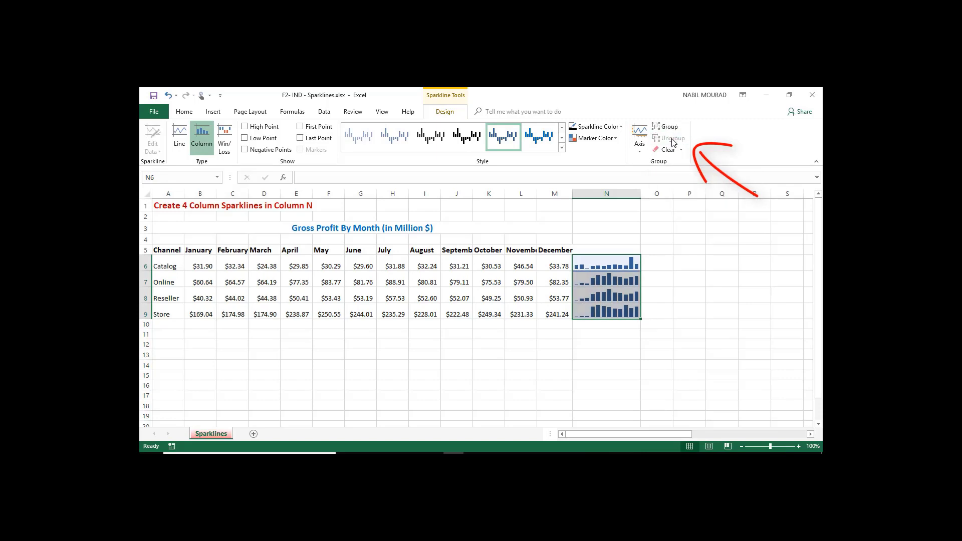
left_click(605, 280)
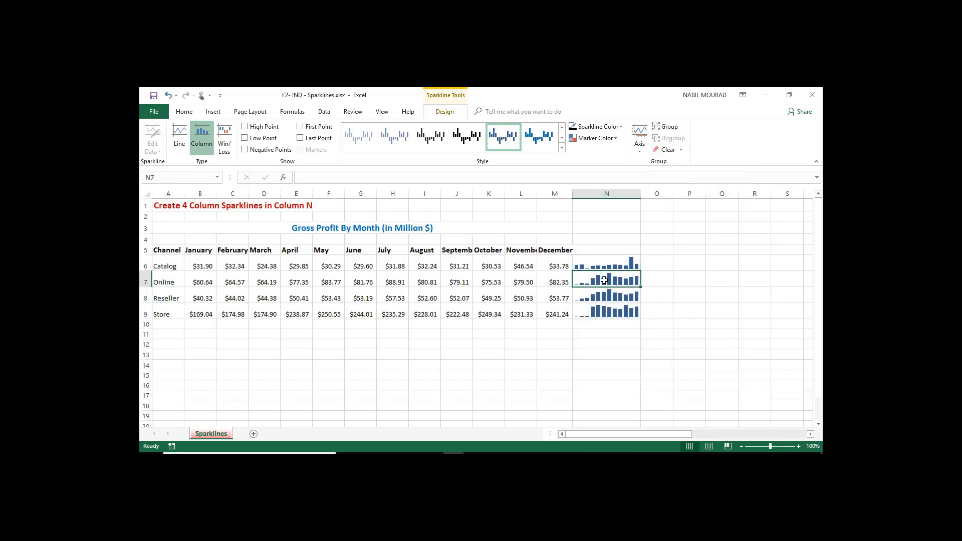
left_click(604, 297)
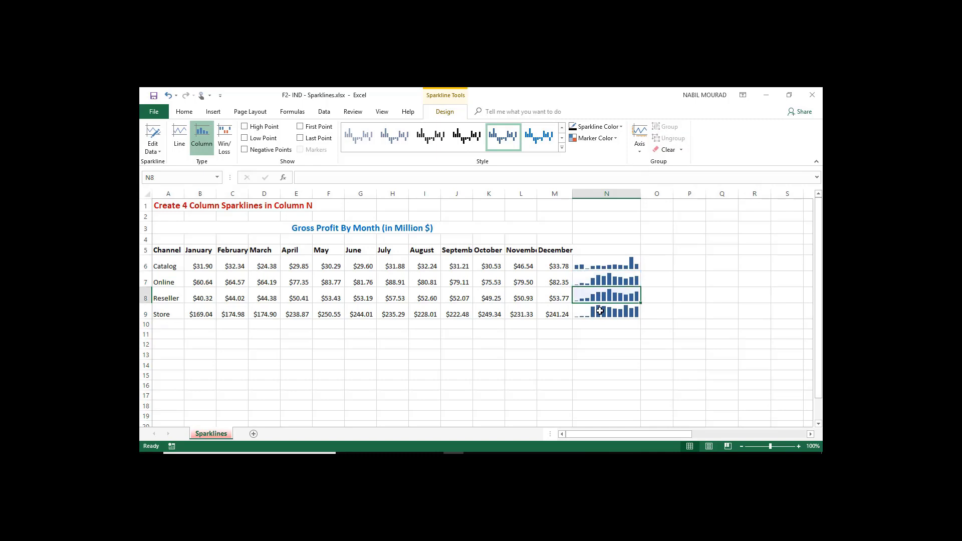
left_click(600, 312)
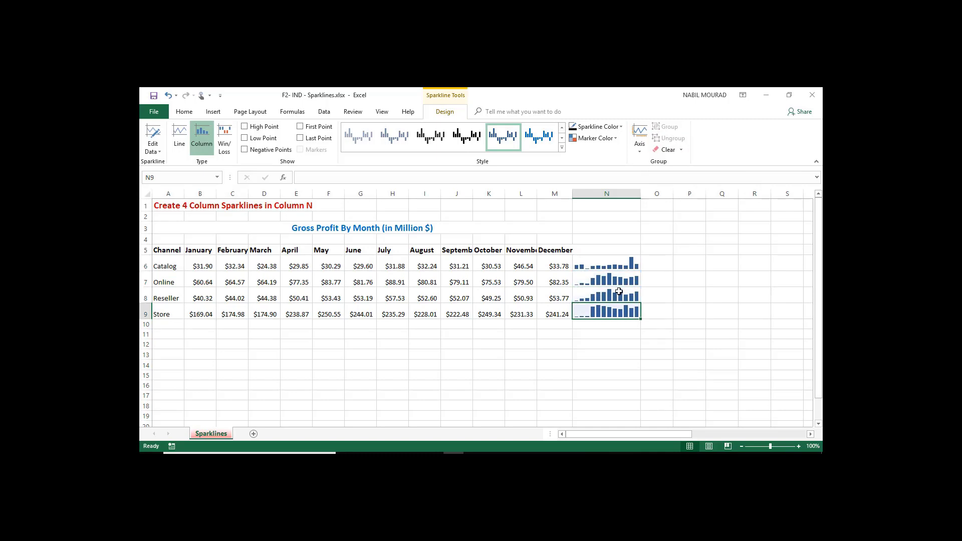
Step: Apply the green sparkline style to the Catalog sparkline in N6 and color the Online sparkline in N7 red
left_click(615, 262)
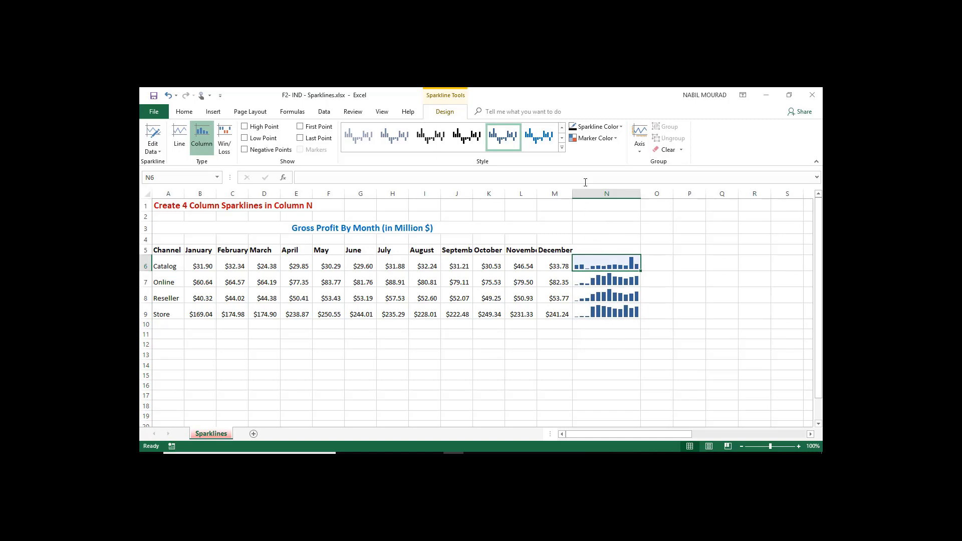
left_click(562, 149)
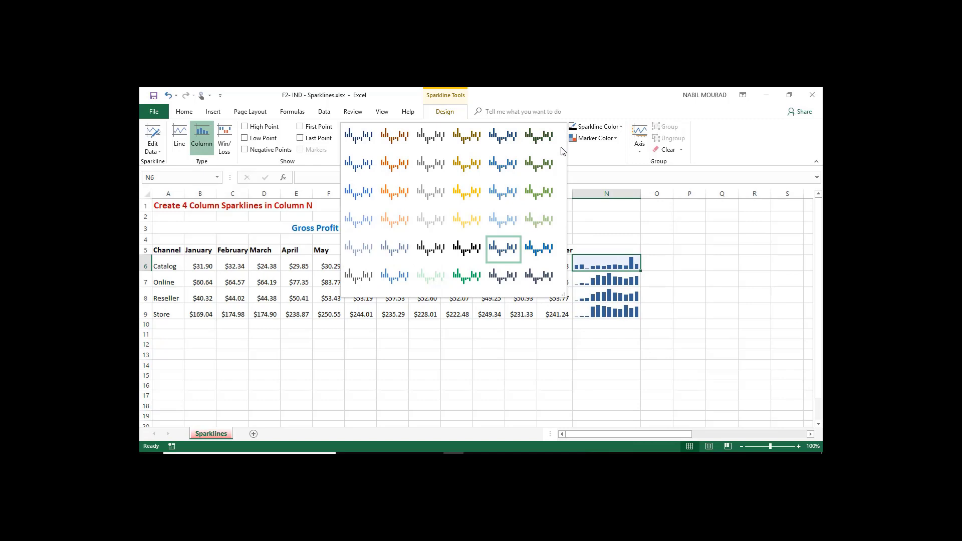
left_click(466, 277)
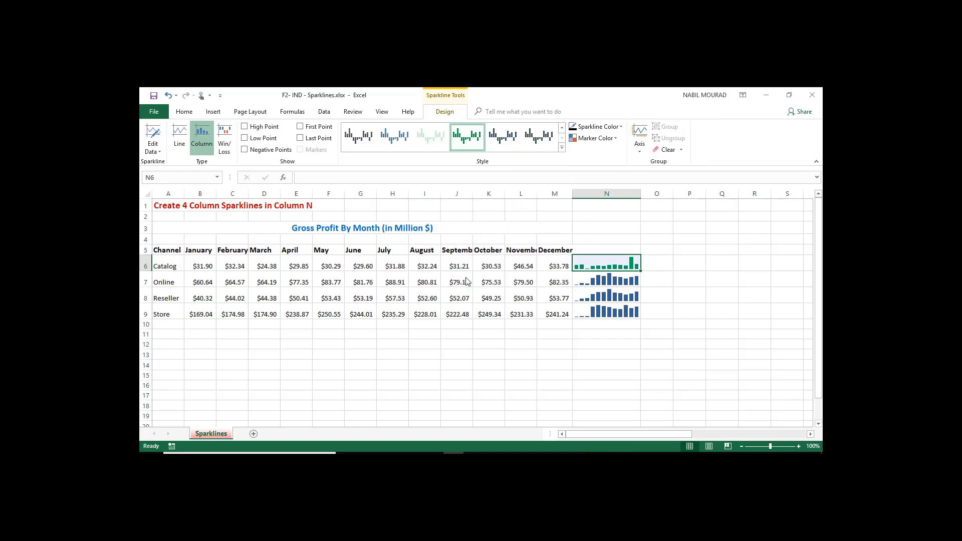
left_click(586, 279)
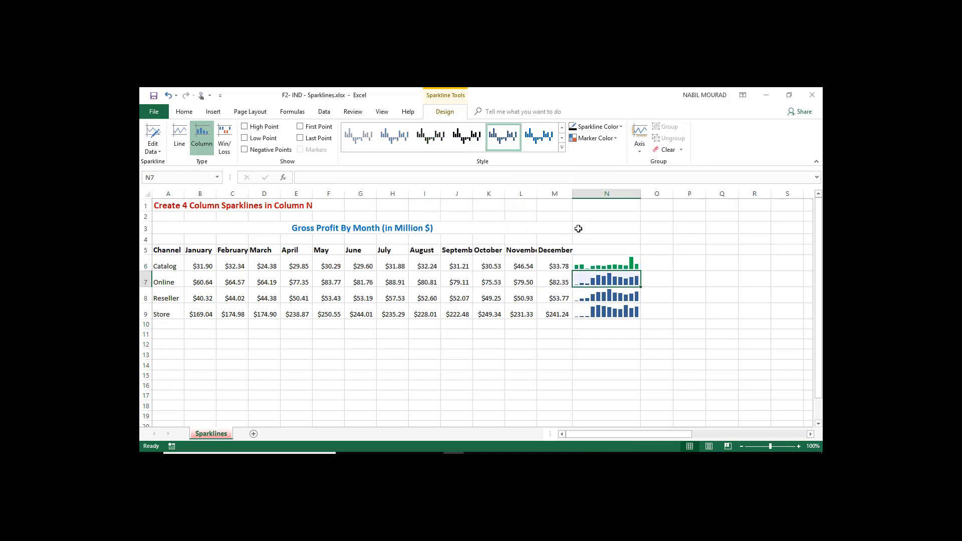
left_click(622, 129)
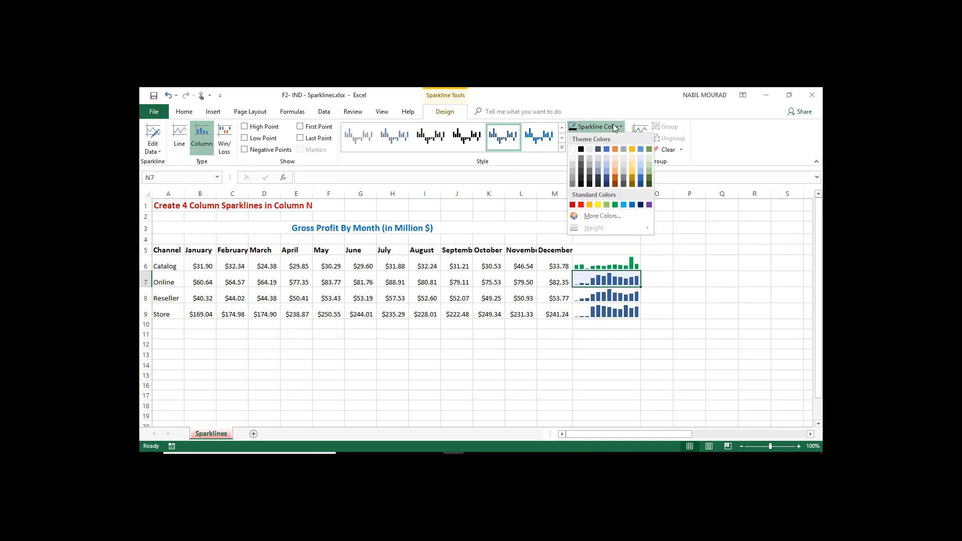
left_click(581, 204)
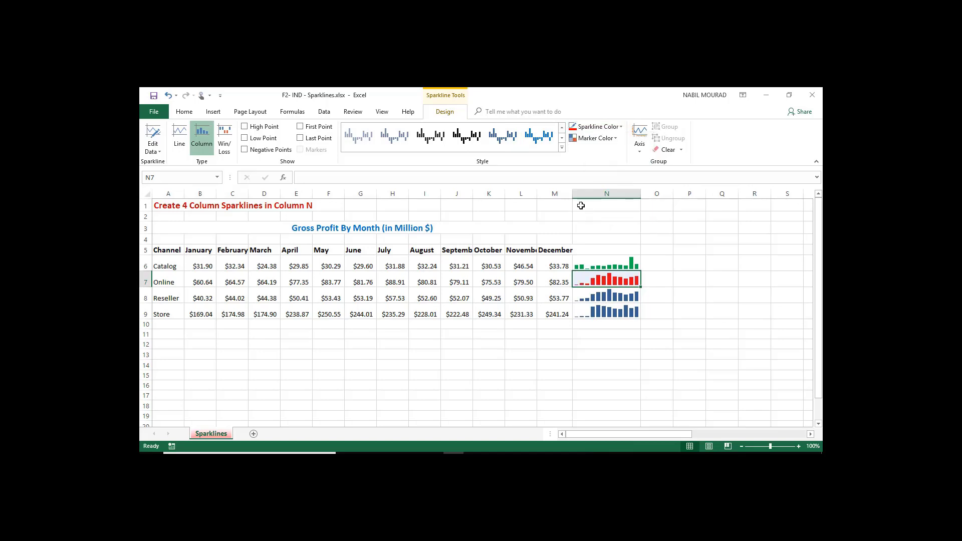
Step: Color the Reseller sparkline in N8 purple and the Store sparkline in N9 orange
left_click(613, 297)
left_click(622, 127)
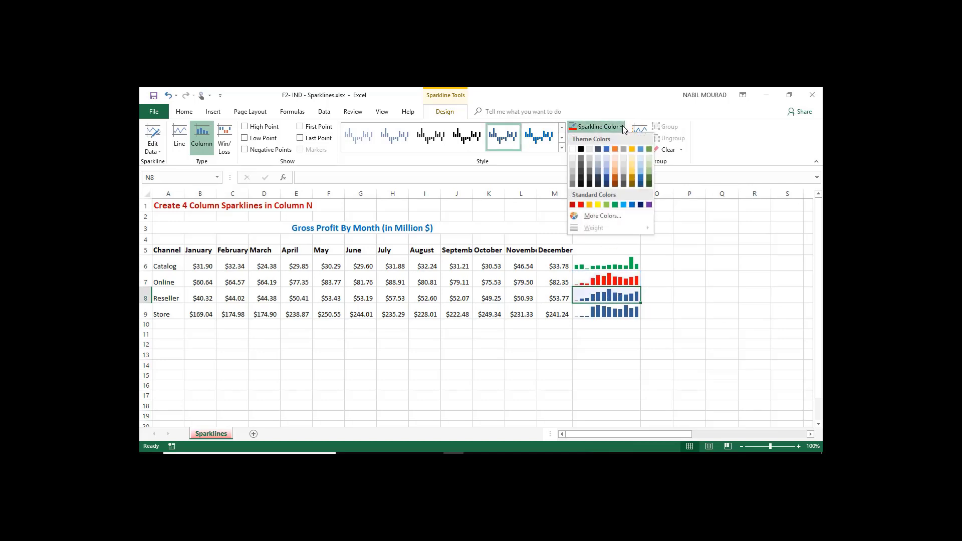
left_click(650, 205)
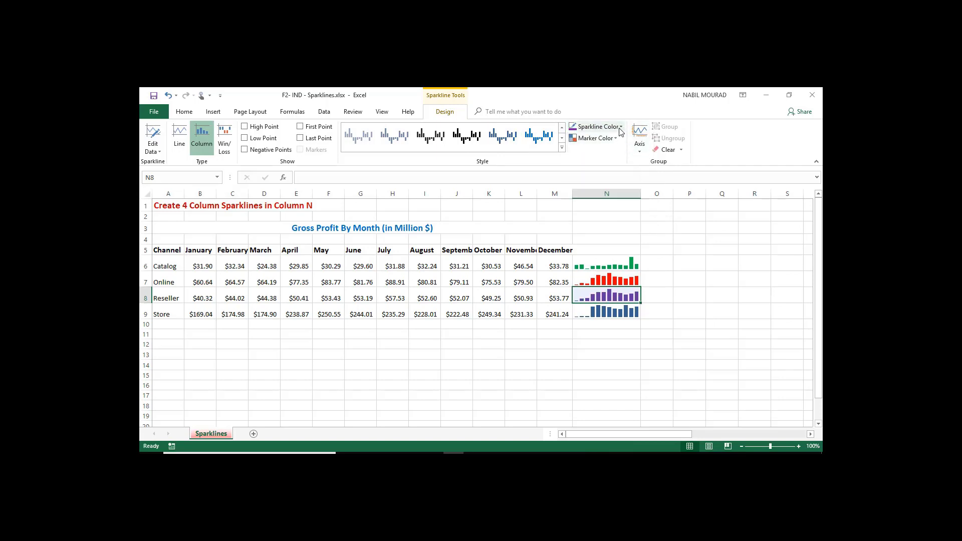
left_click(602, 311)
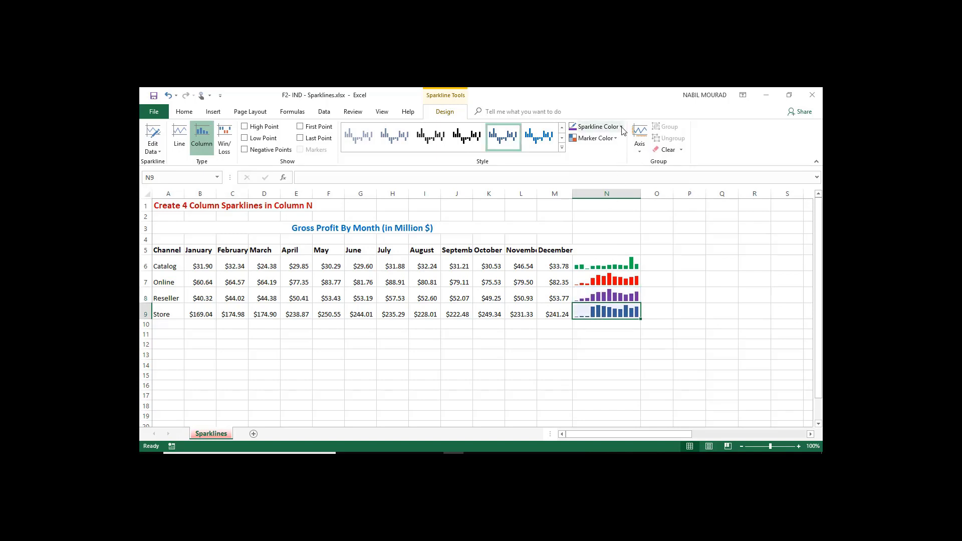
left_click(598, 127)
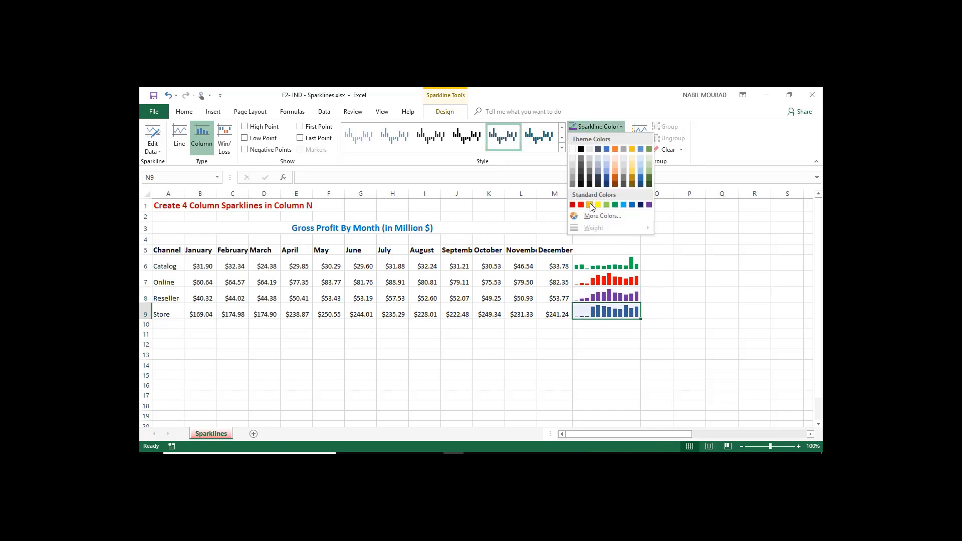
left_click(590, 205)
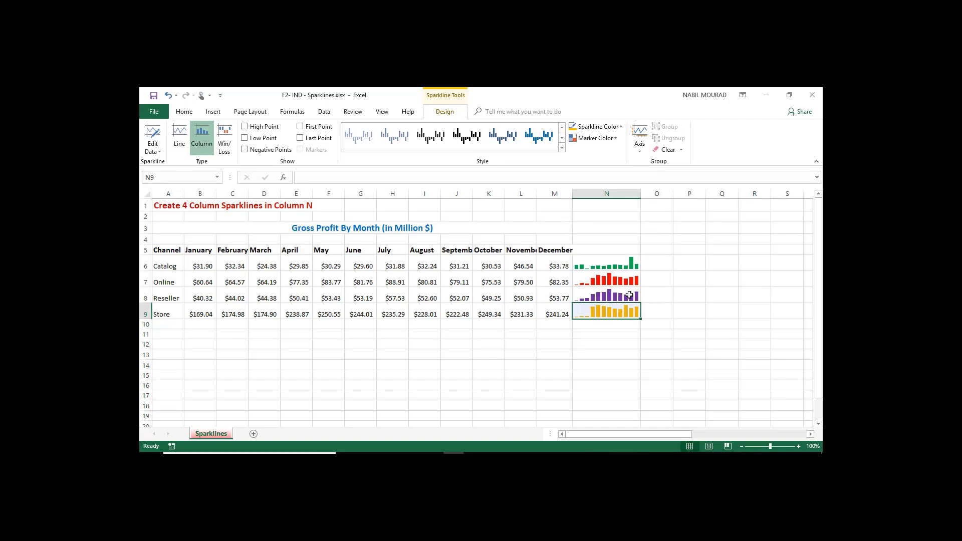
Step: Name cell N6 Catalog and cell N7 Online
left_click(600, 262)
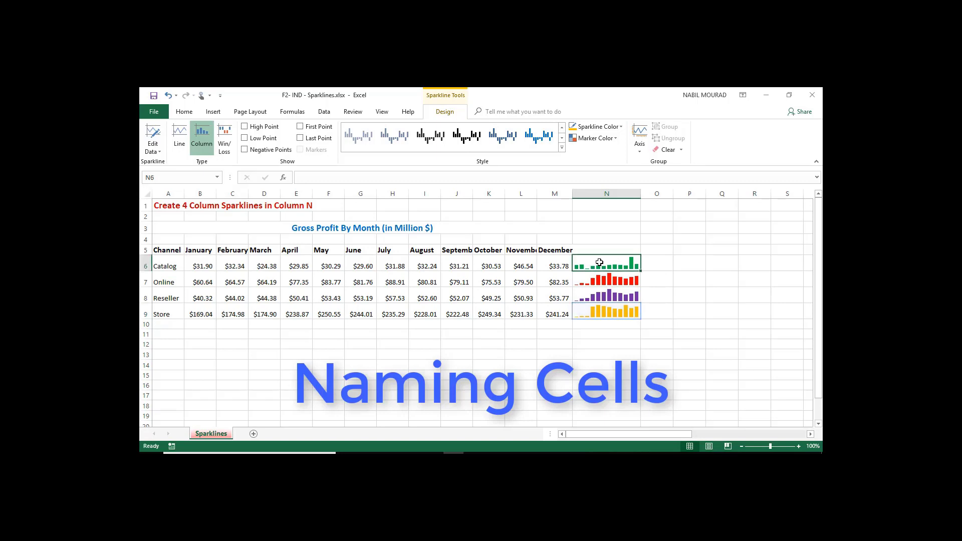
left_click(161, 176)
type("Catalog")
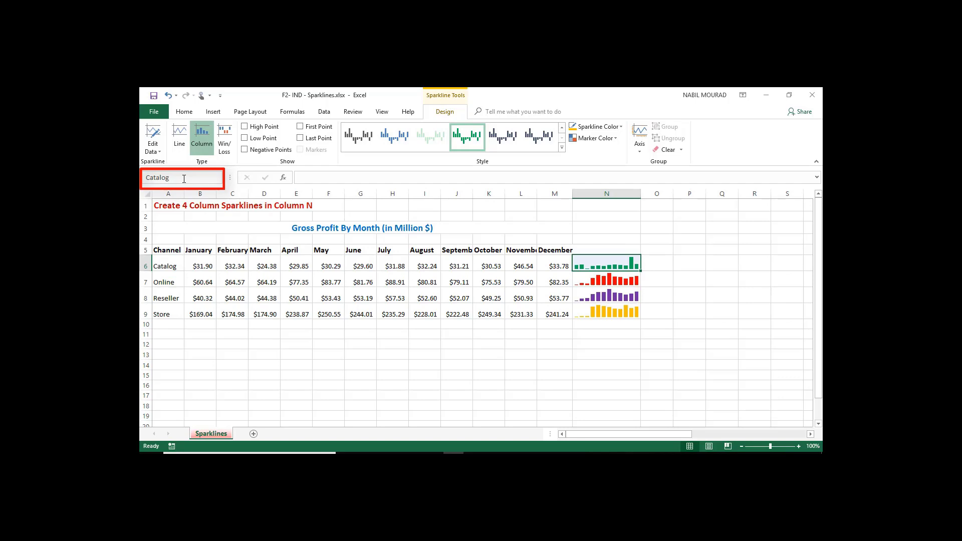
key("Return")
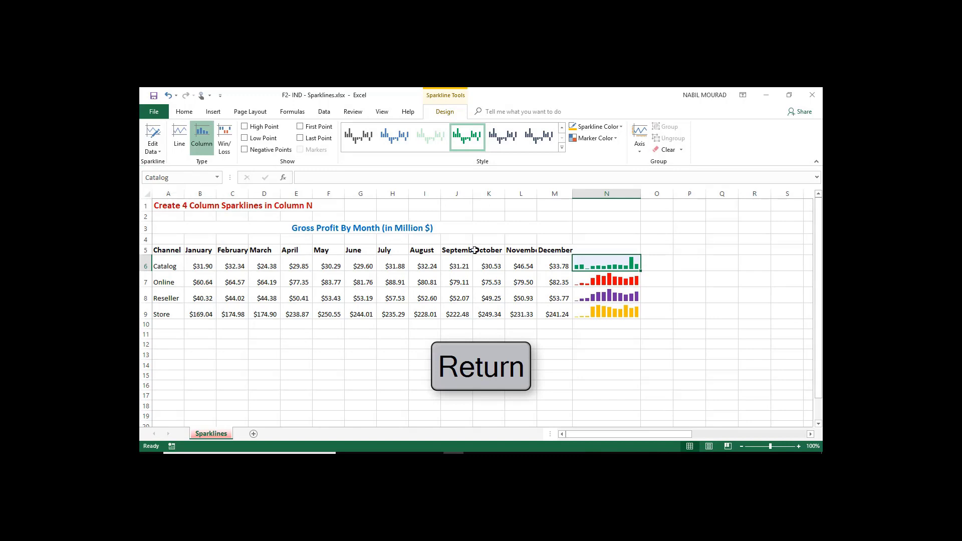
left_click(605, 279)
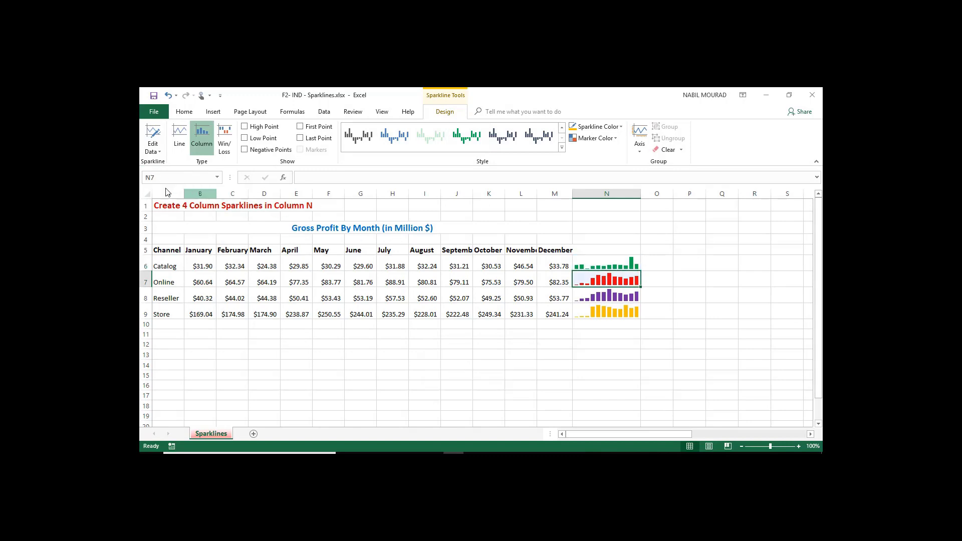
left_click(150, 177)
type("Online")
Step: Name cell N8 after its channel in column A, and name cell N9 Store
left_click(585, 298)
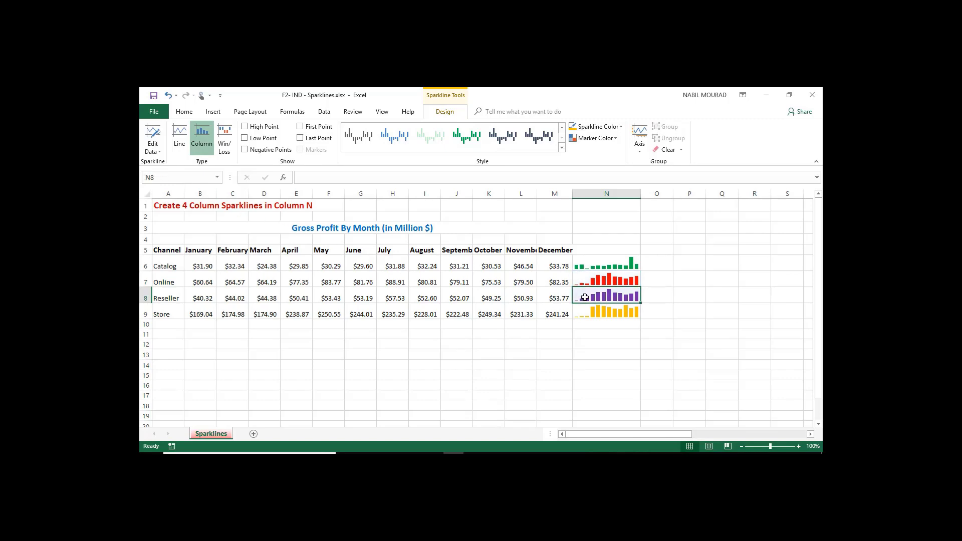
left_click(163, 175)
left_click(606, 312)
left_click(159, 176)
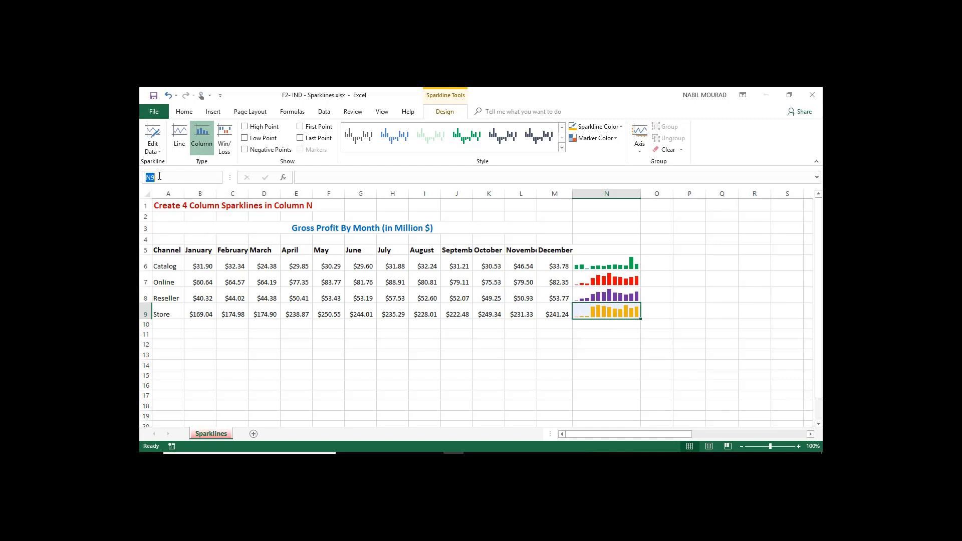
type("Store")
key("Return")
Step: Name the channel list in A6:A9 MyChannels and move the selection to the empty cell B11
left_click_drag(165, 266, 158, 310)
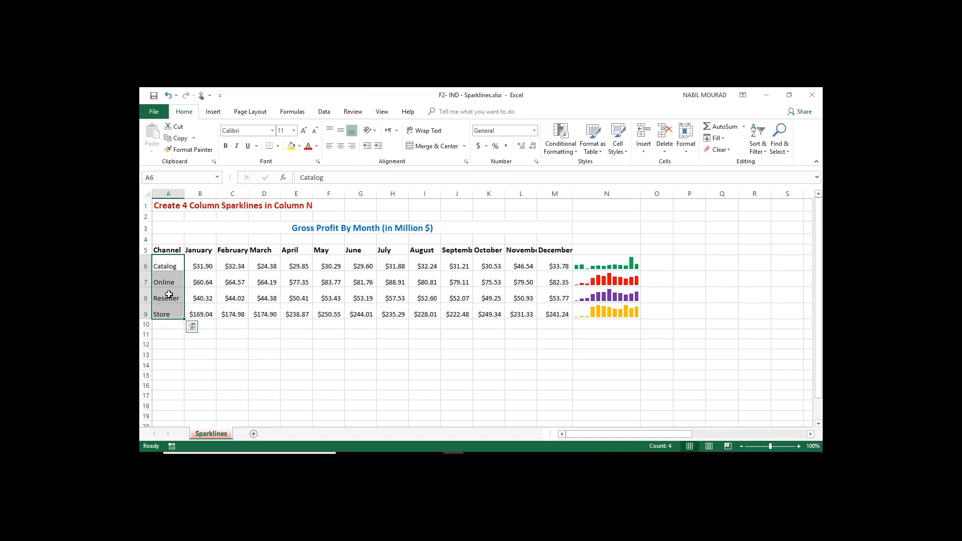
left_click(154, 178)
type("MyChannels")
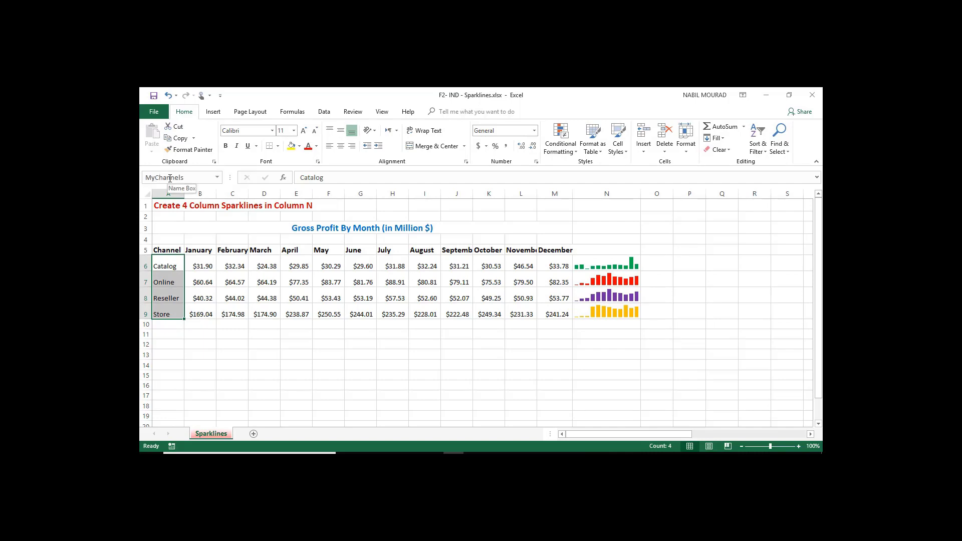
key("Return")
left_click(211, 334)
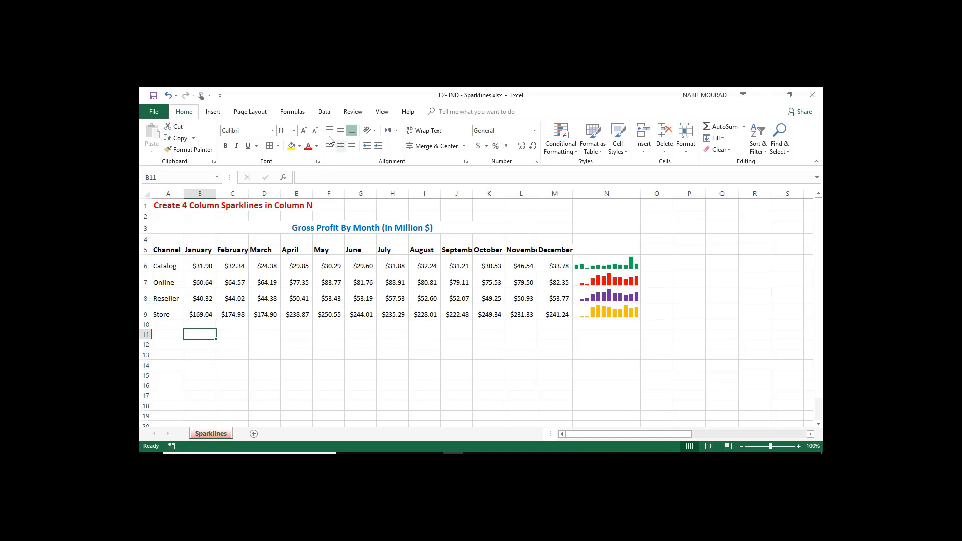
Step: Add the Developer tab to the ribbon through the ribbon customization options
left_click(324, 111)
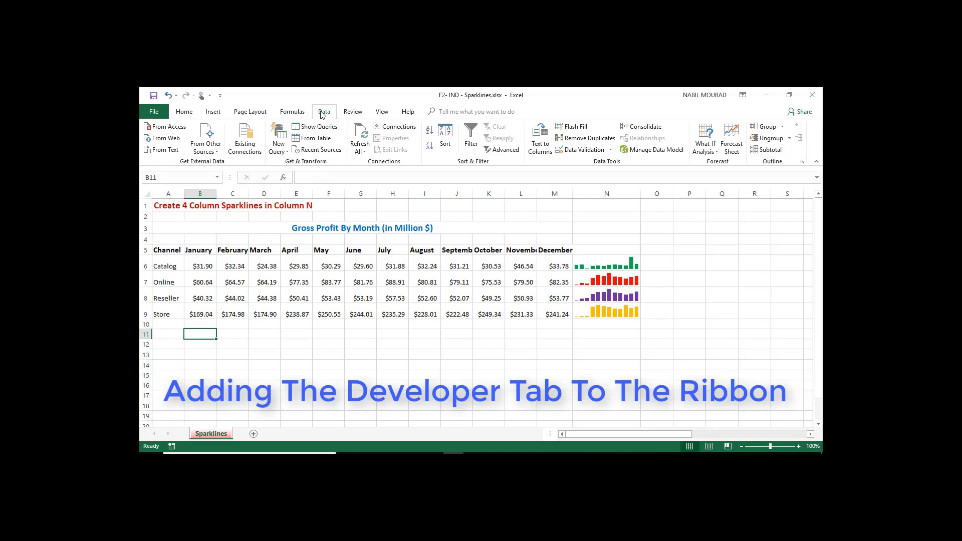
right_click(816, 142)
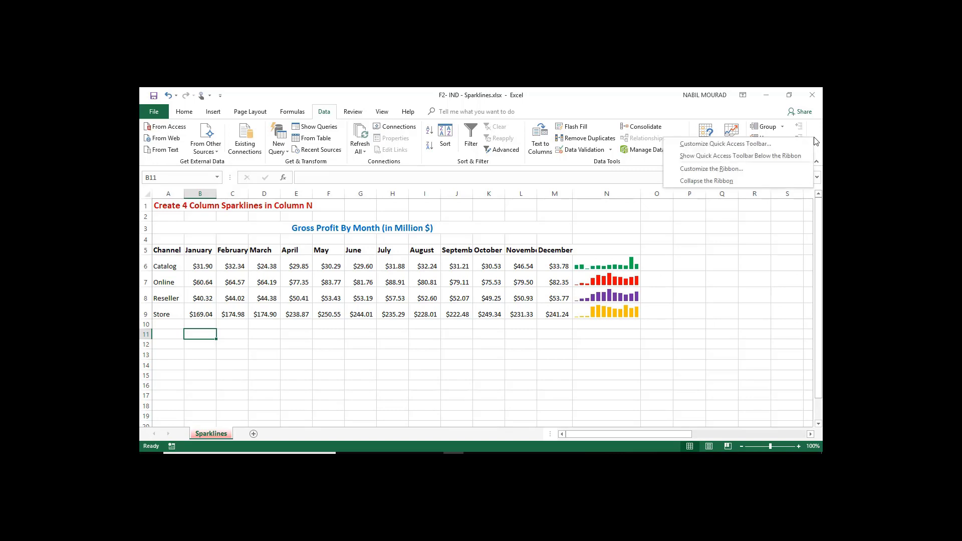
left_click(720, 170)
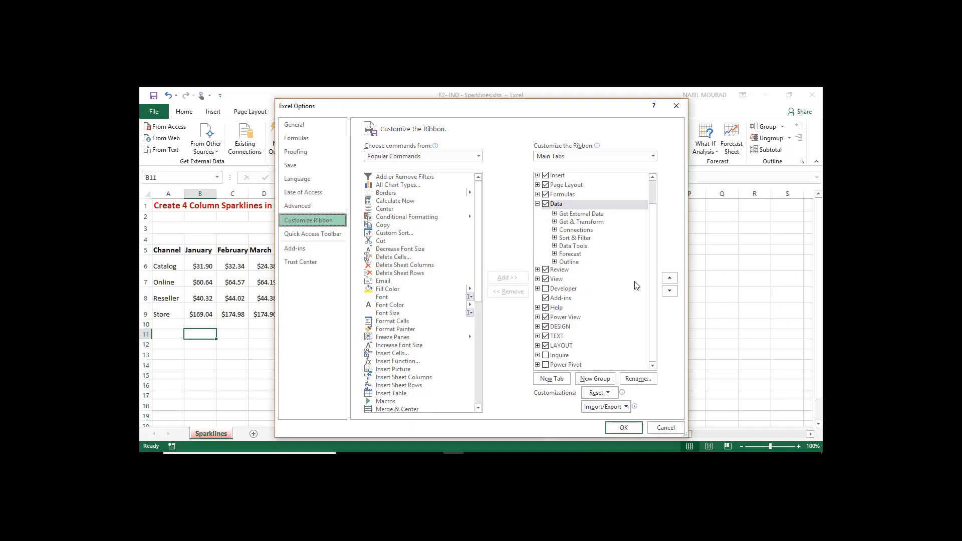
left_click(546, 290)
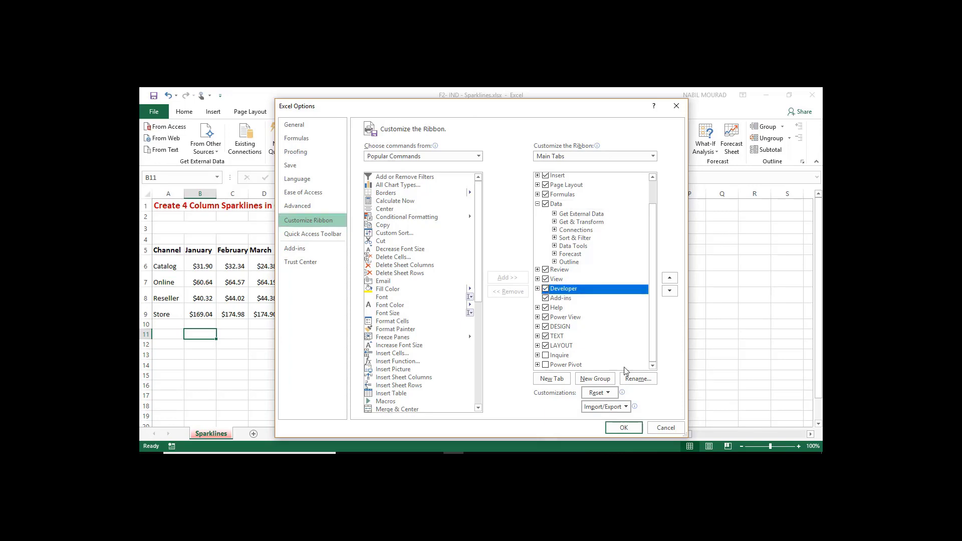
left_click(624, 428)
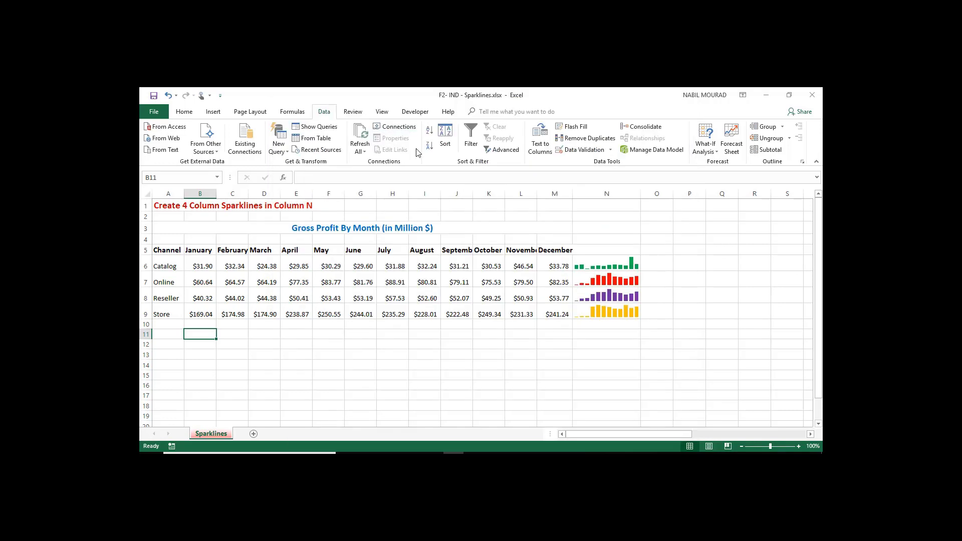
Step: Draw a Combo Box form control starting at cell B11 and extending across column C into column D
left_click(416, 114)
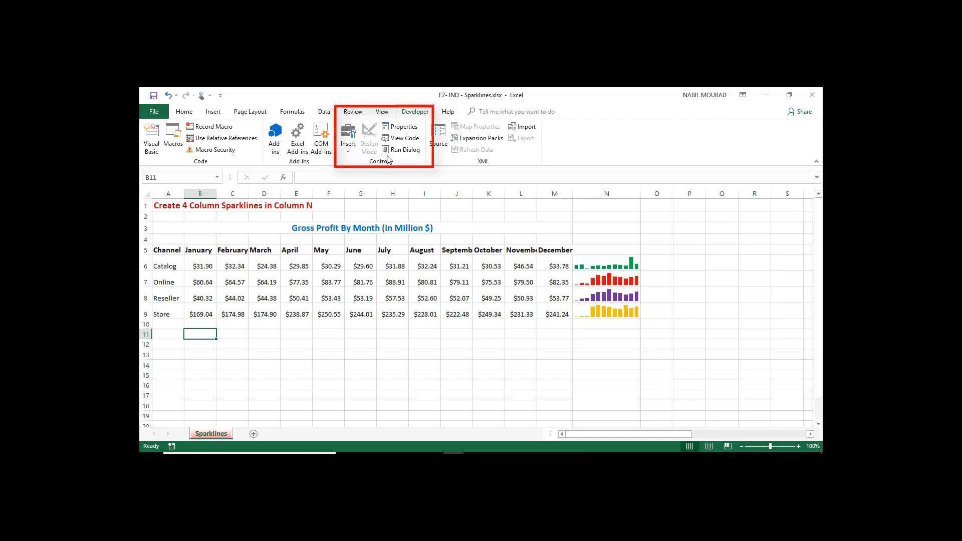
left_click(349, 153)
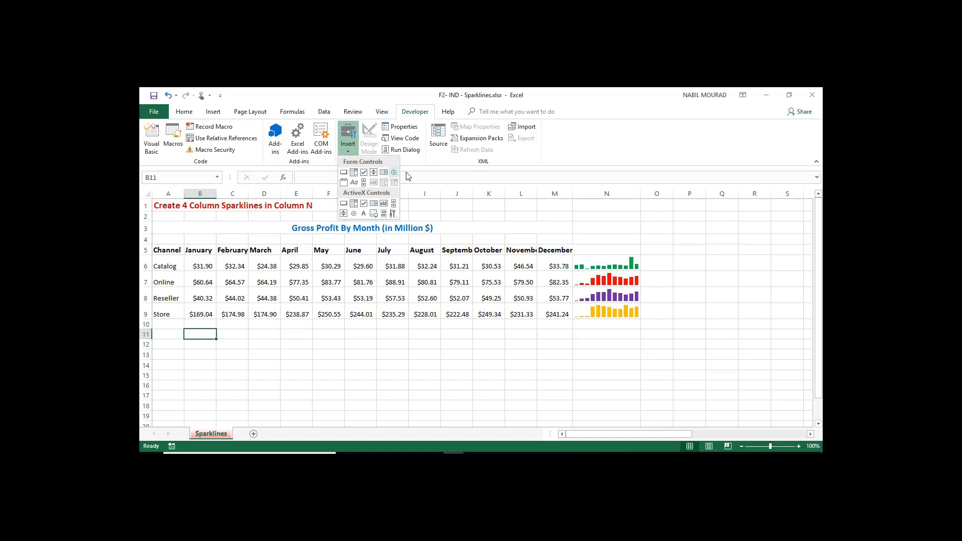
left_click(354, 173)
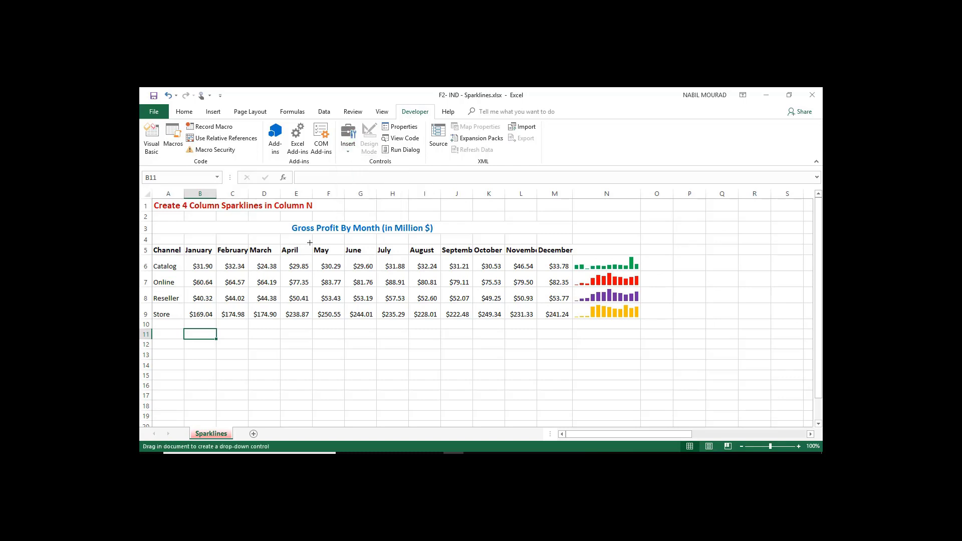
left_click_drag(184, 328, 260, 343)
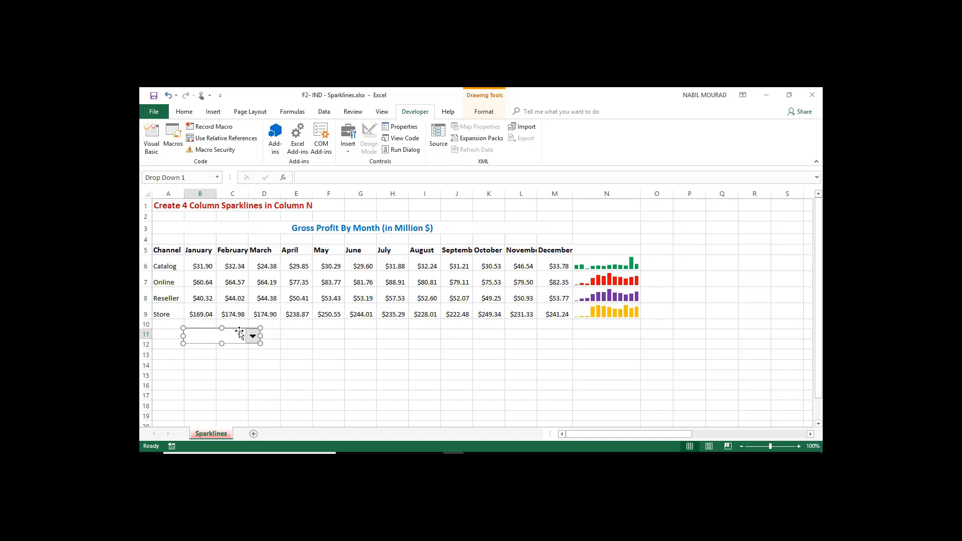
Step: Set the combo box's input range to MyChannels and its cell link to A11, then deselect it
left_click(404, 126)
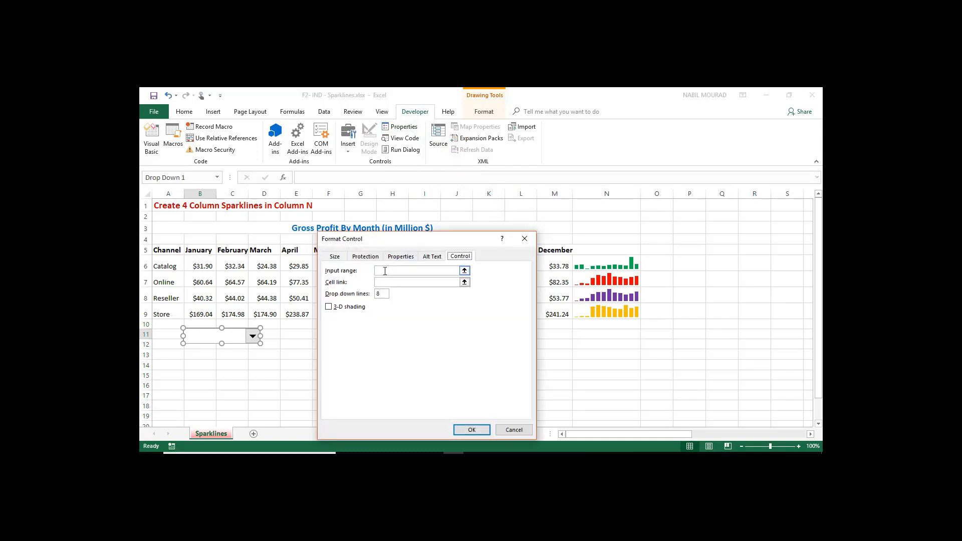
left_click(387, 270)
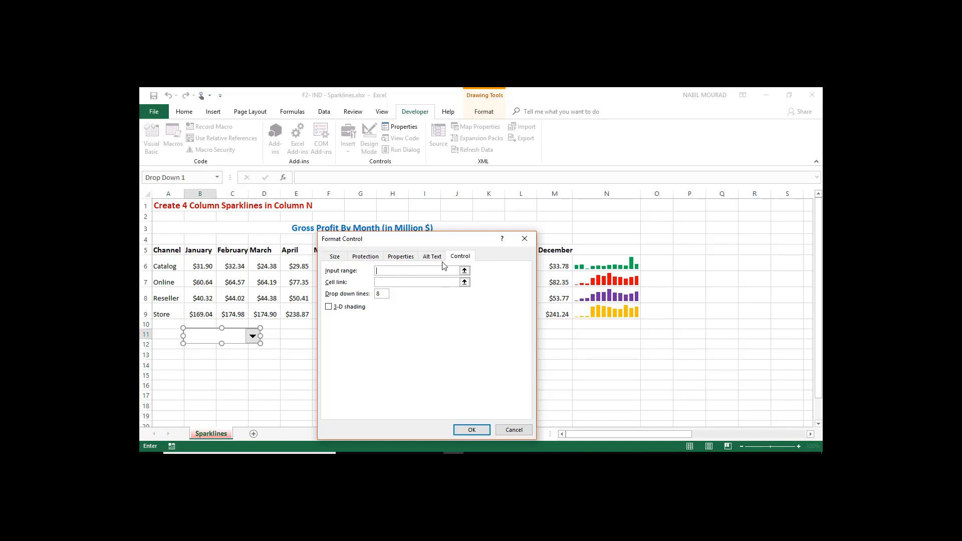
type("MyChannels")
left_click(387, 282)
left_click(163, 335)
left_click(472, 430)
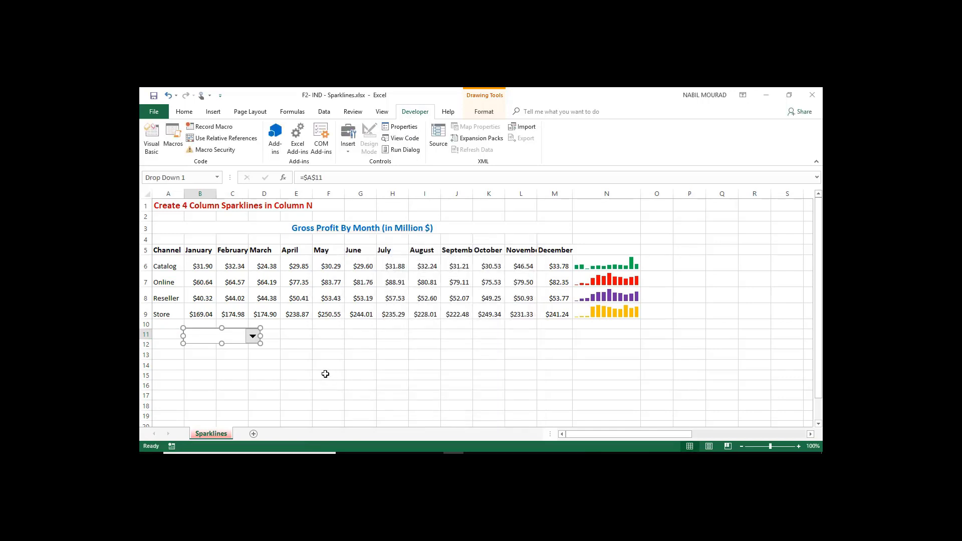
left_click(289, 342)
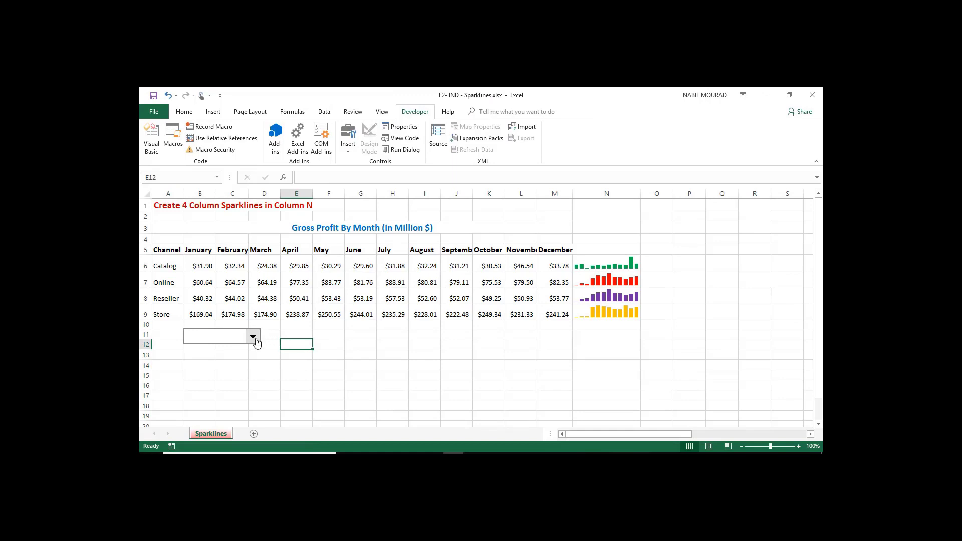
Step: Test the combo box by choosing Catalog and then Online
left_click(254, 339)
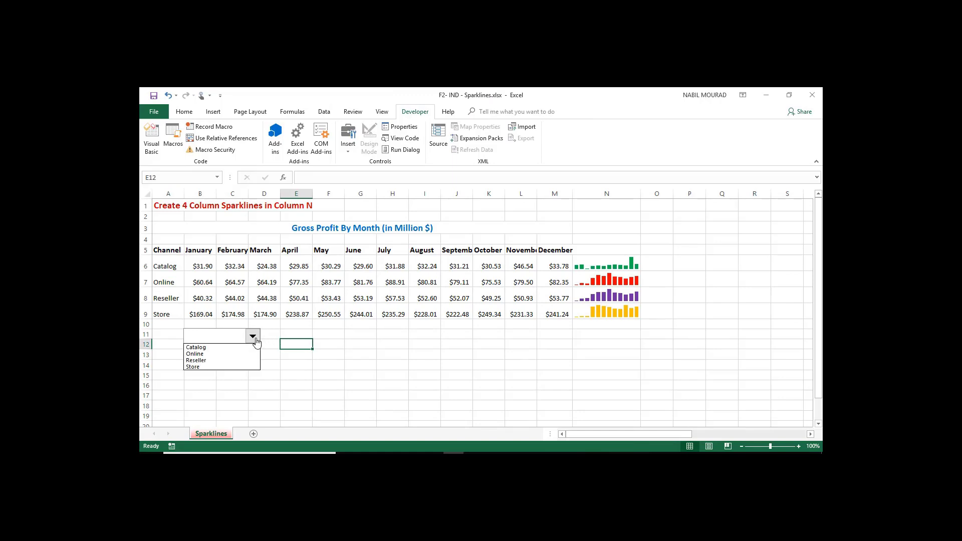
left_click(207, 349)
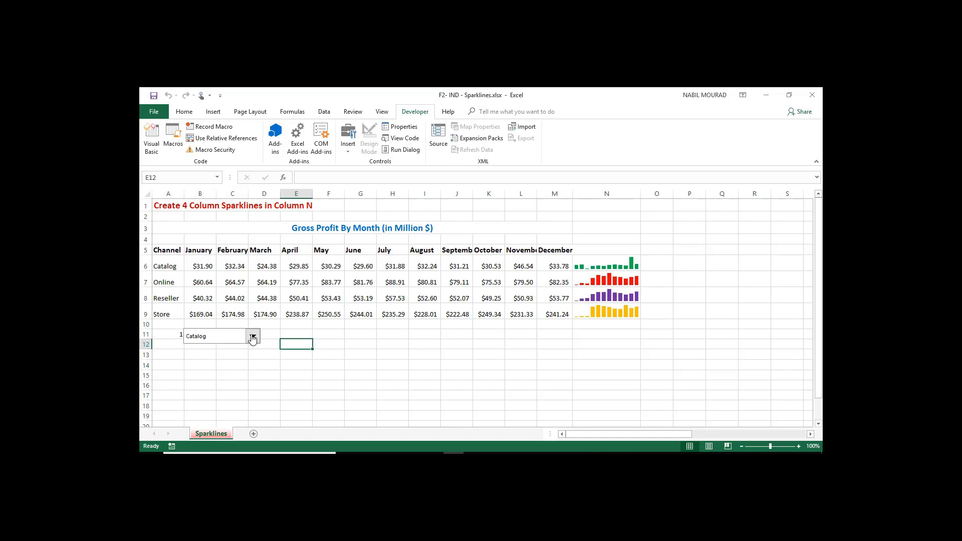
left_click(252, 338)
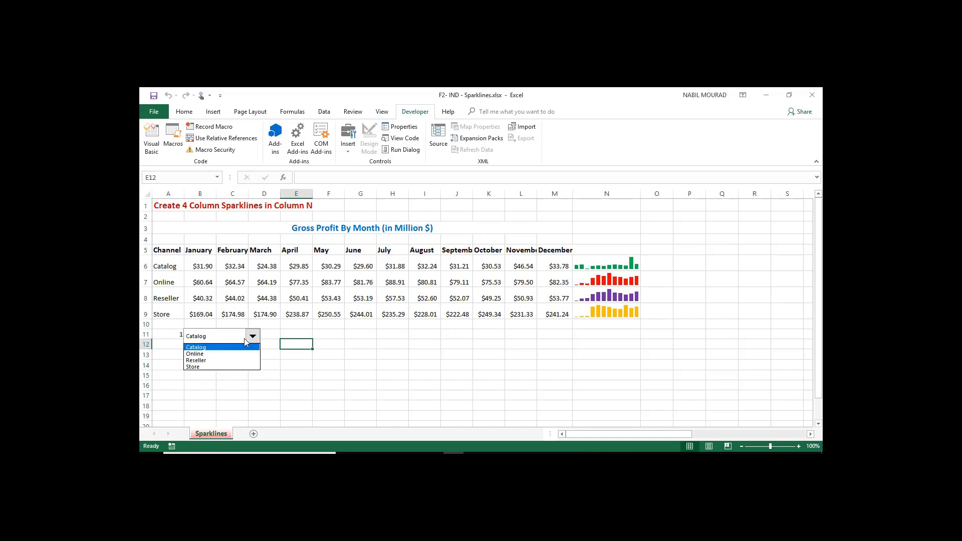
left_click(201, 361)
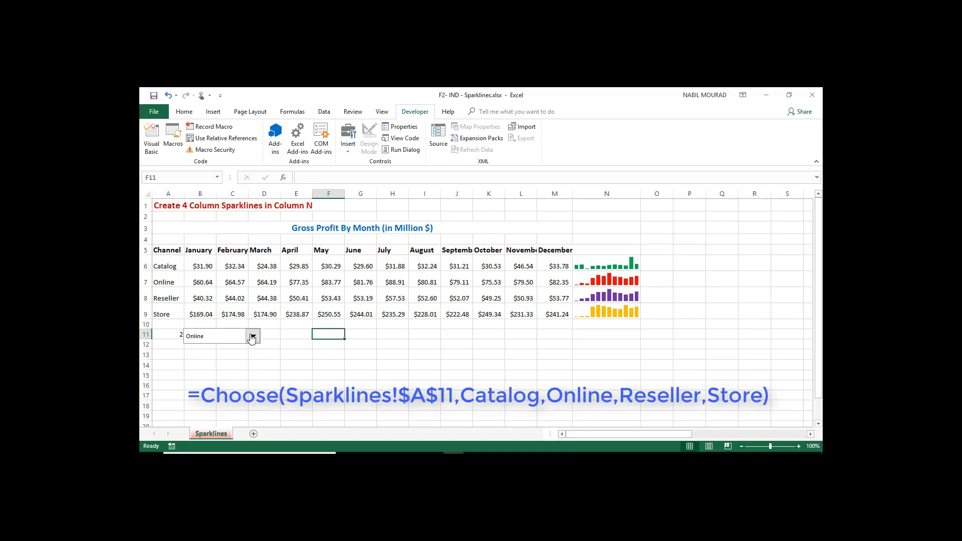
Step: Start a new workbook-scoped defined name called MySparklines
left_click(290, 116)
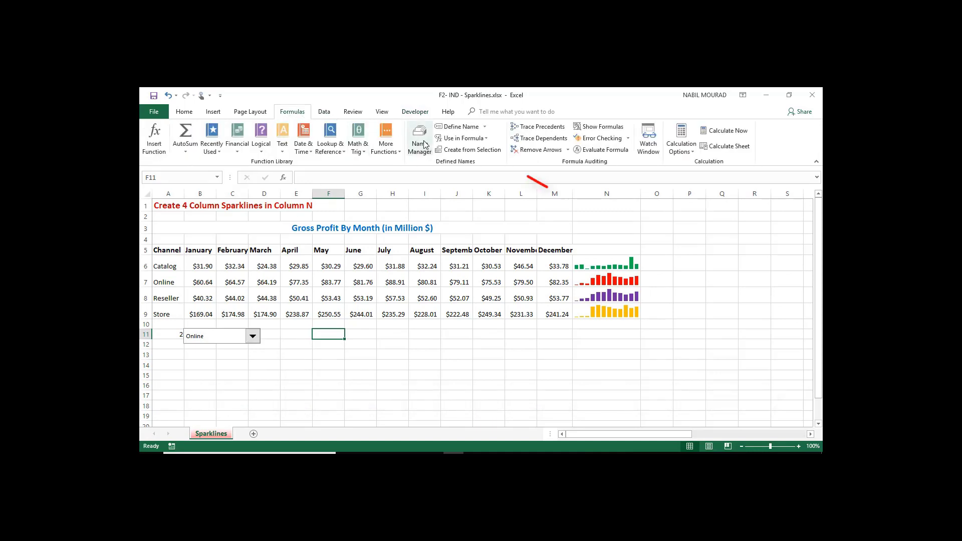
left_click(451, 130)
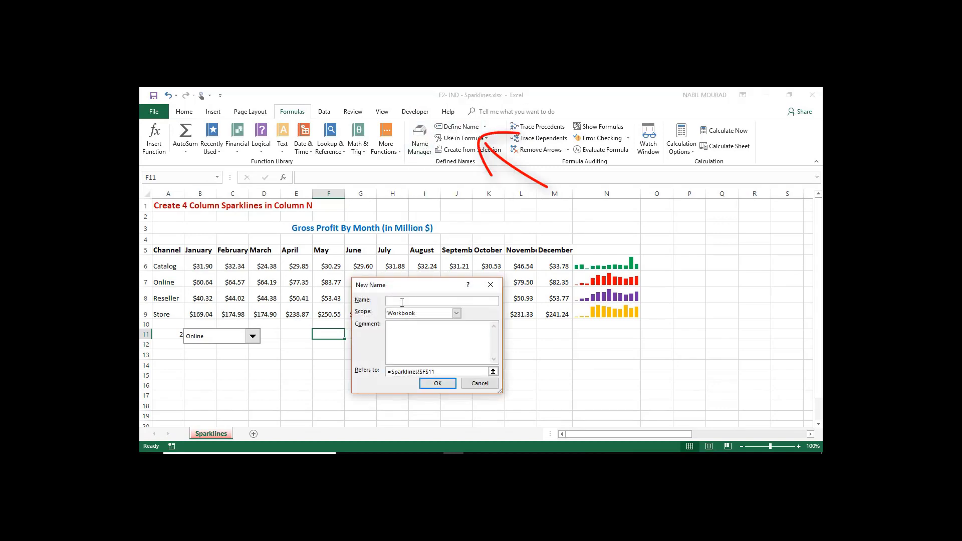
type("my")
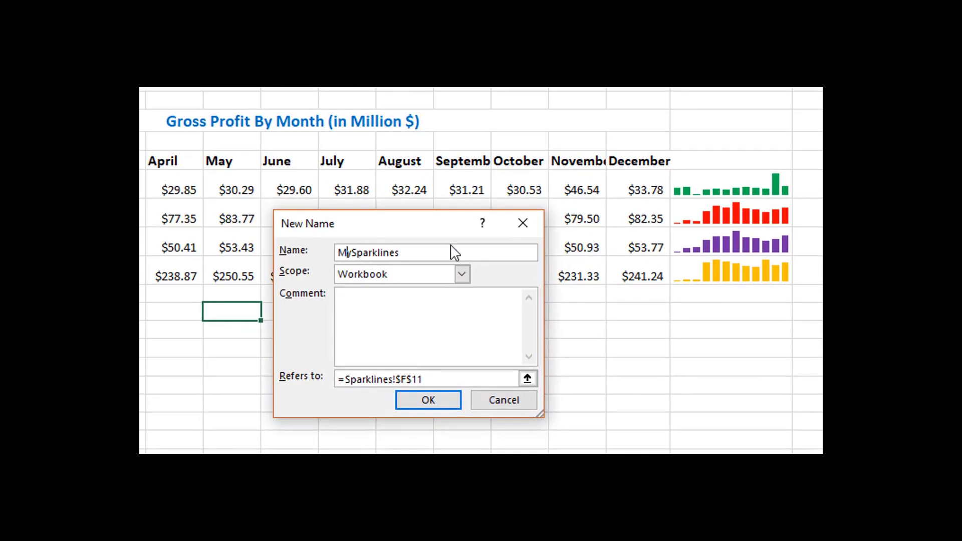
Step: Replace the new name's reference with the formula start =Choose(Sparklines!$A$11, pointing to the combo box's linked cell
left_click(351, 379)
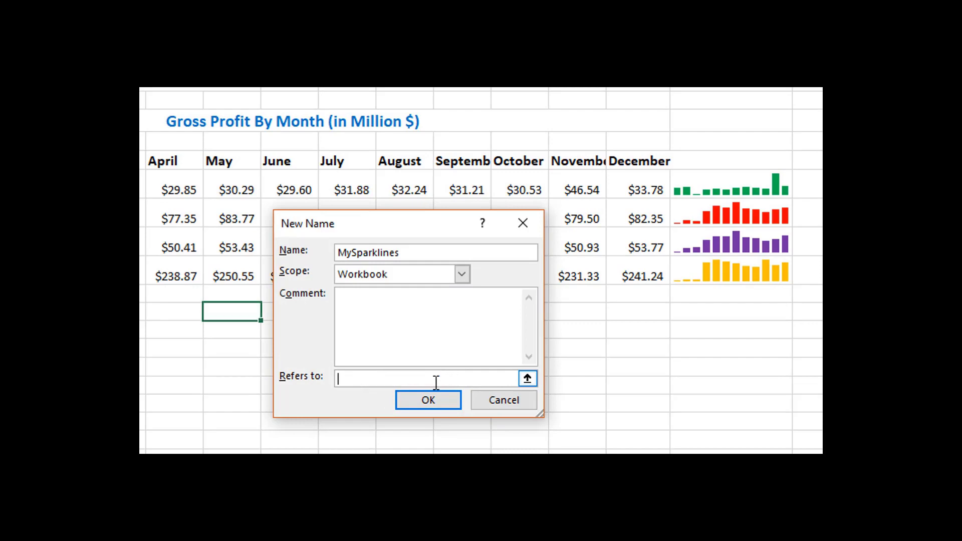
type("=Choose(")
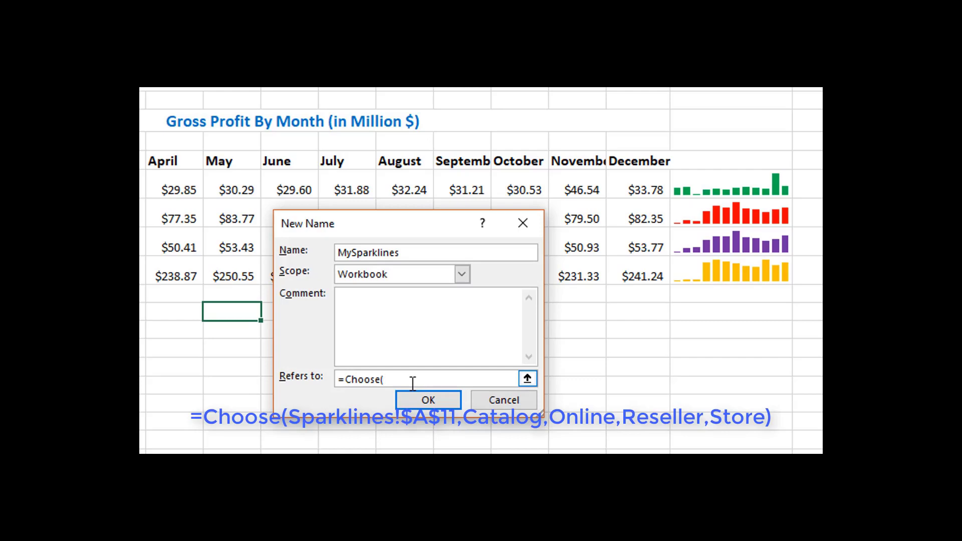
key("ctrl+v")
key("BackSpace")
left_click(384, 379)
left_click(446, 381)
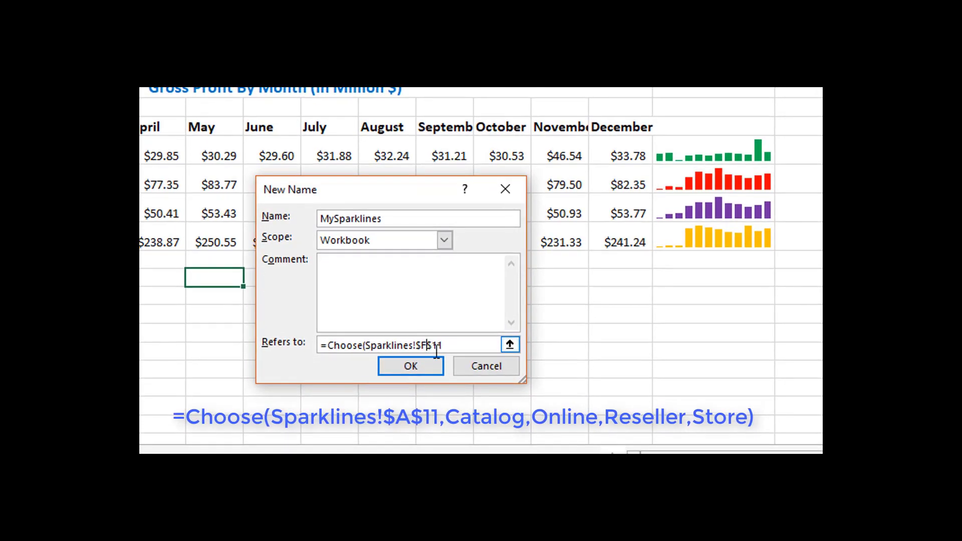
key("BackSpace")
type("A")
type(",")
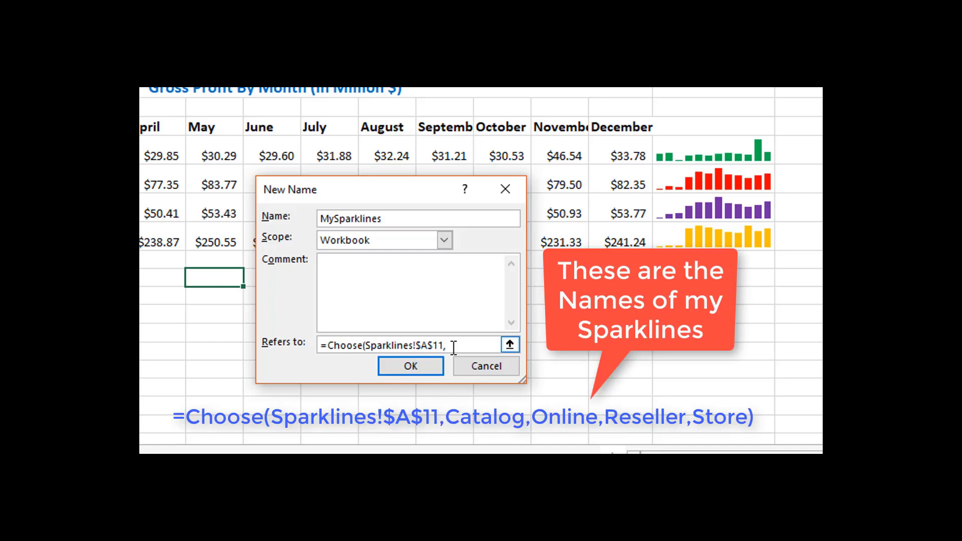
Step: Complete the Choose formula with the arguments Catalog,Online,Reseller,Store) and save the defined name
type("Catalog,Online")
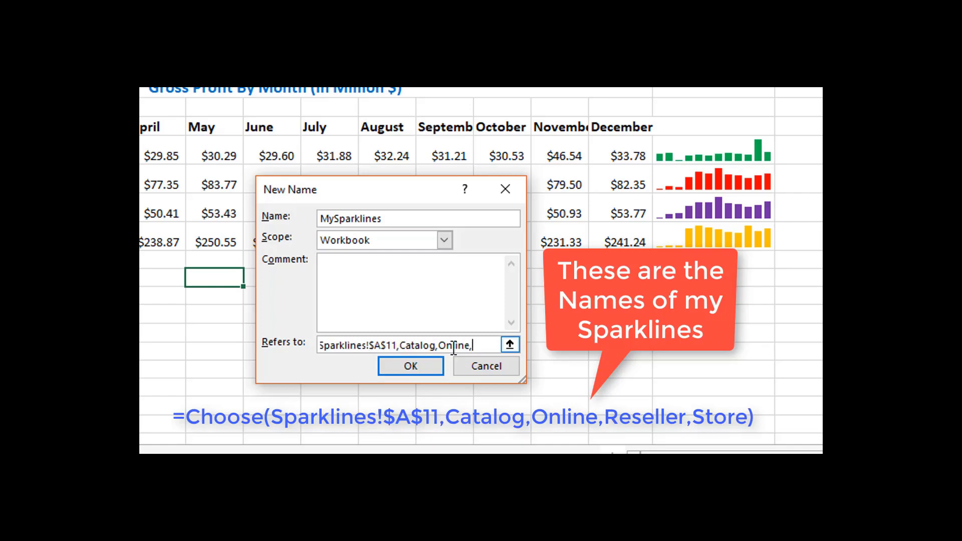
type(",reseller")
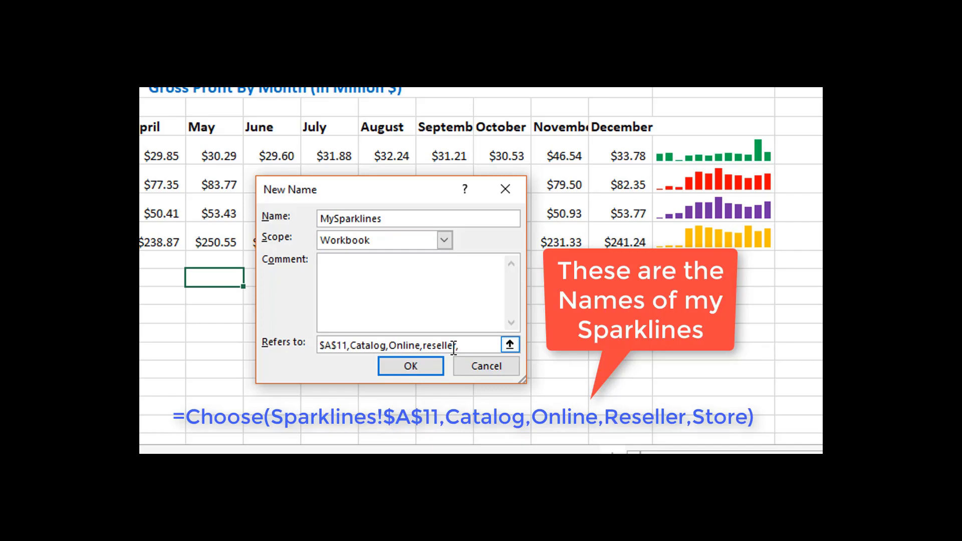
type(",Store)")
left_click(425, 345)
key("BackSpace")
type("R")
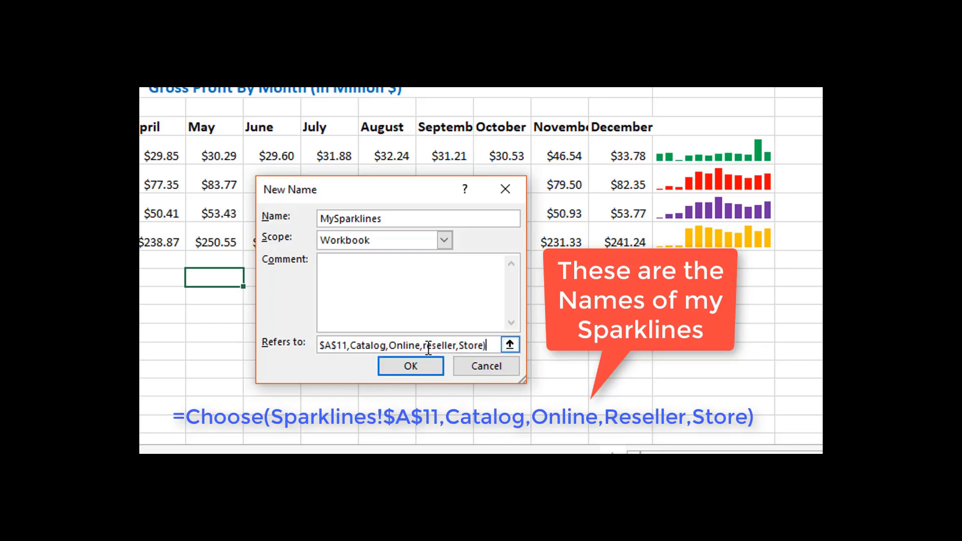
left_click(410, 366)
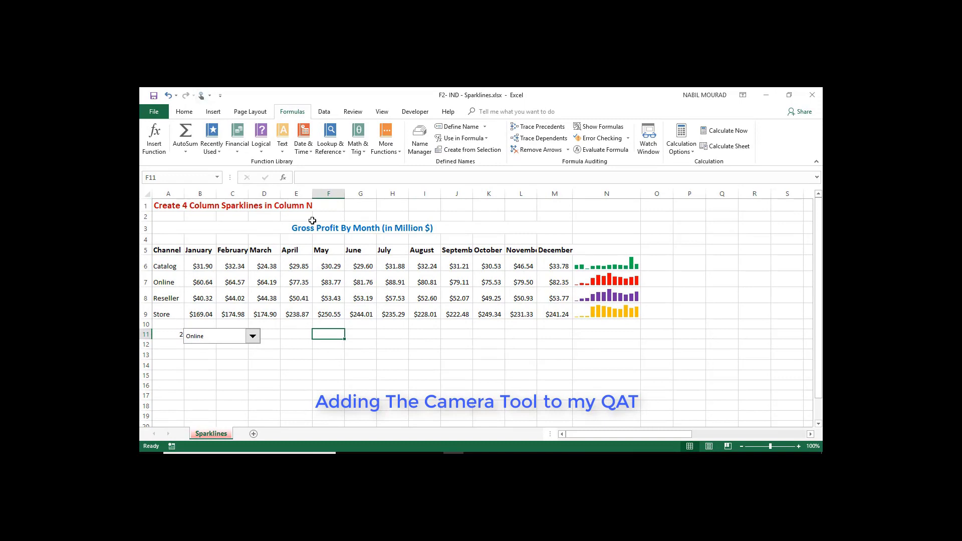
Step: Add the Camera command from Commands Not in the Ribbon to the Quick Access Toolbar
left_click(221, 96)
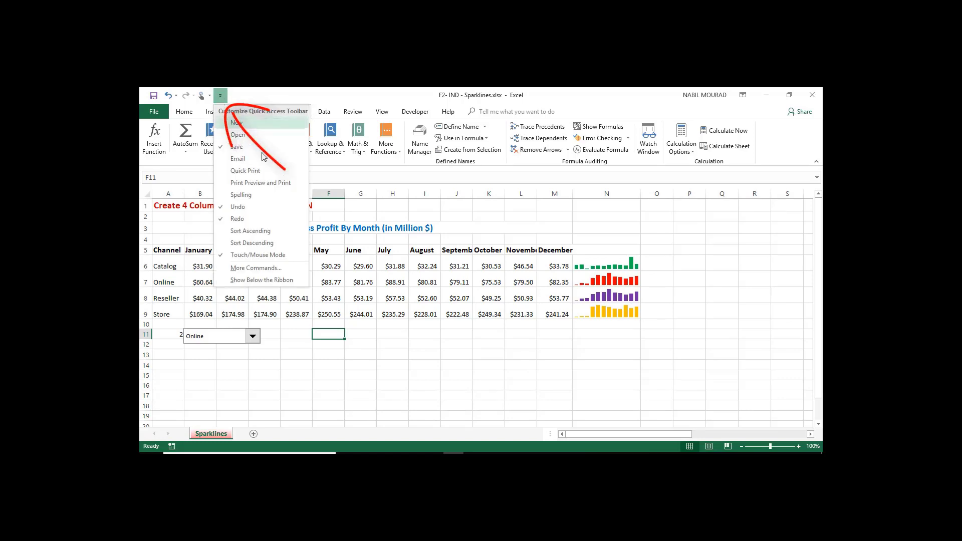
left_click(271, 271)
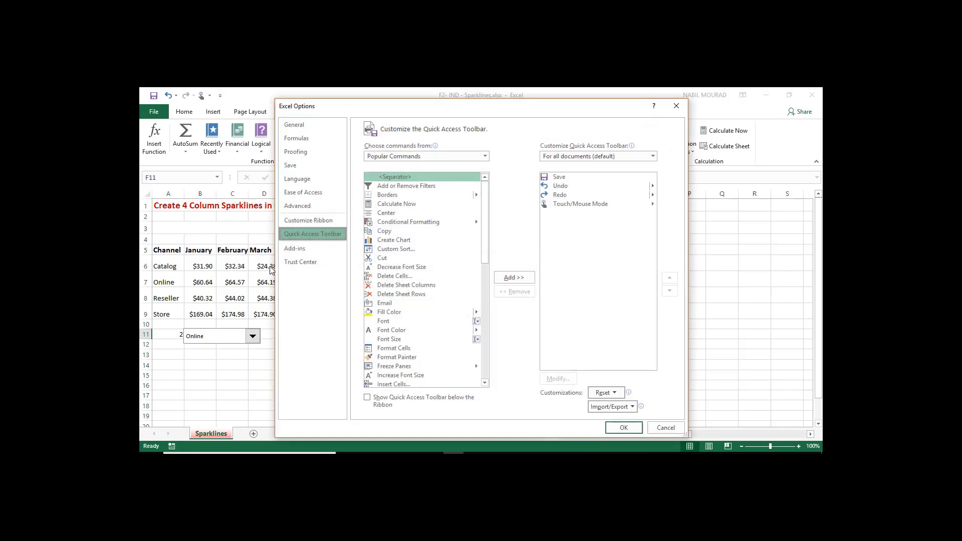
left_click(485, 157)
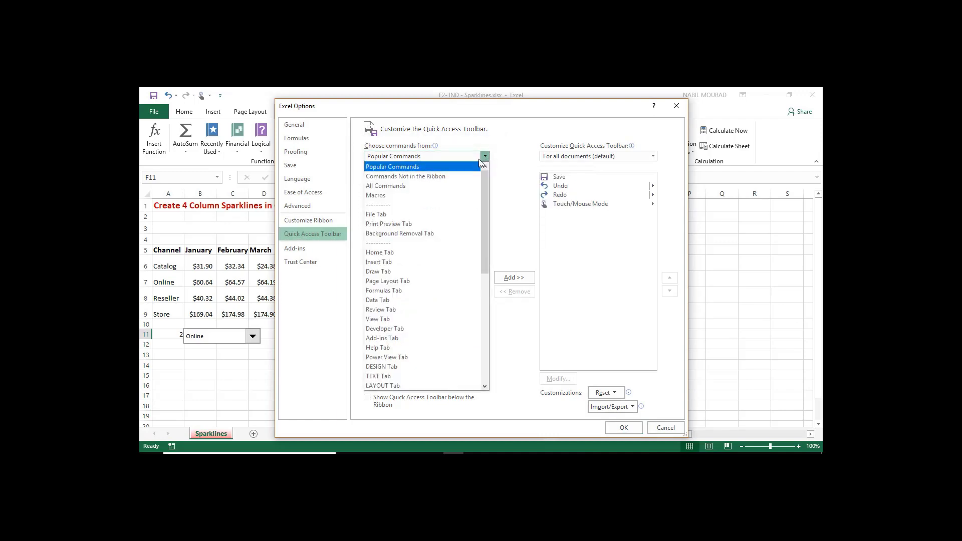
left_click(425, 177)
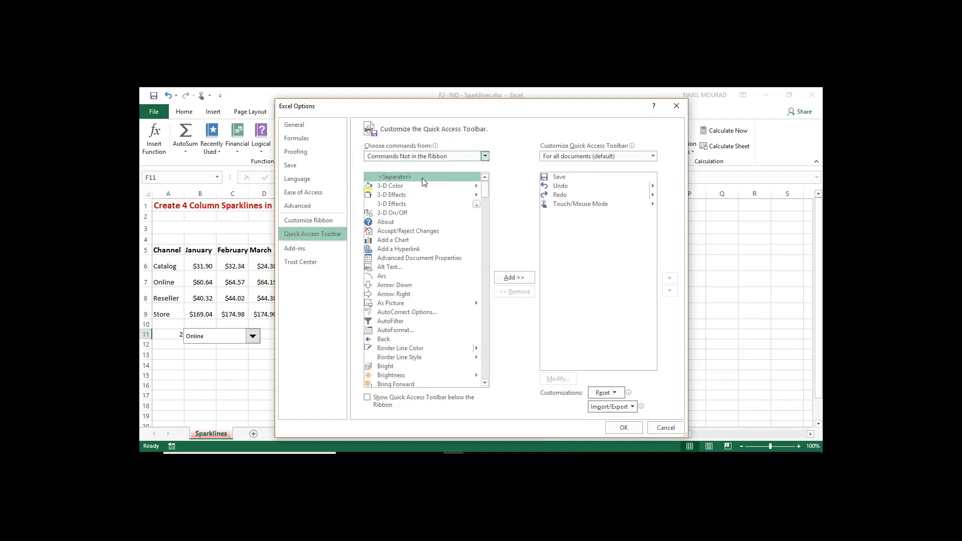
scroll(391, 311, "down", 5)
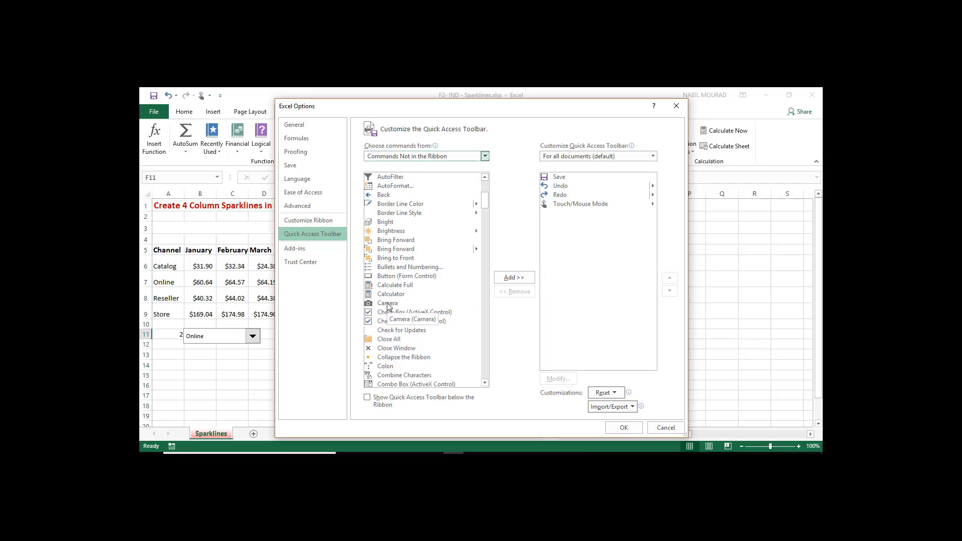
left_click(388, 304)
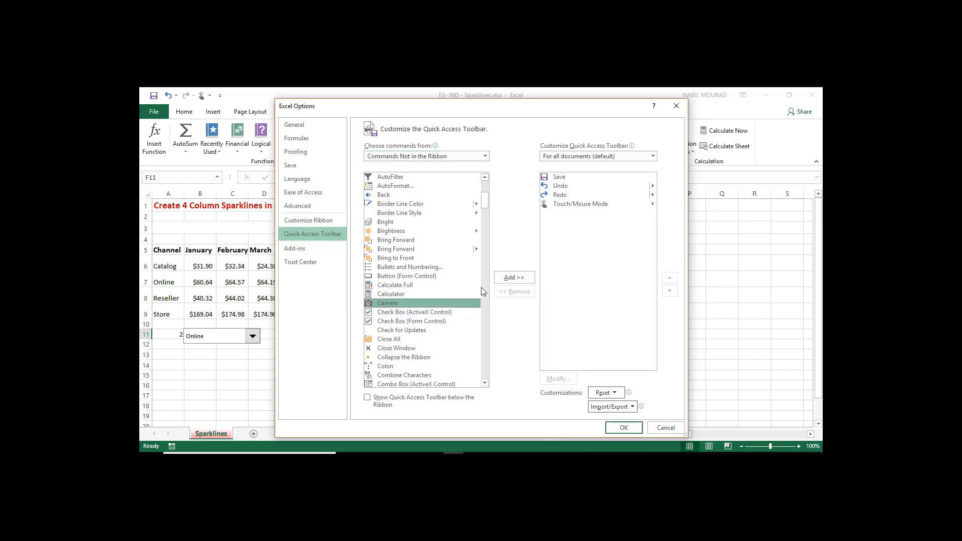
left_click(511, 279)
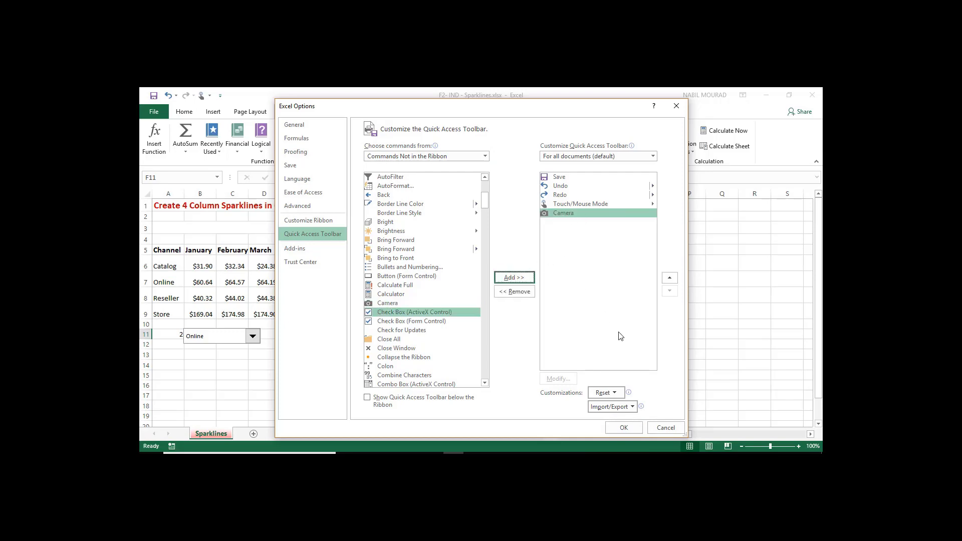
left_click(632, 429)
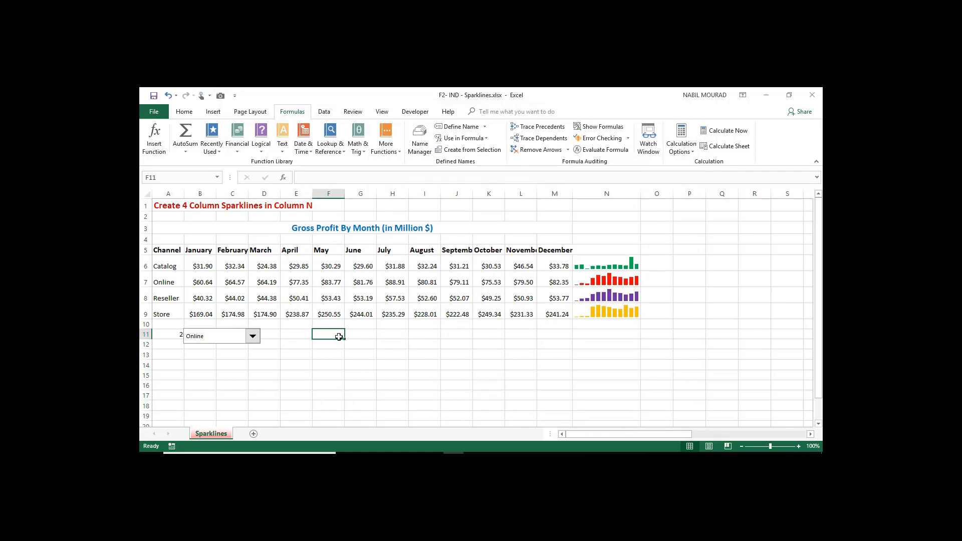
Step: Place a Camera picture of cell F11 over cell I11 and test its link by entering 456 in F11
left_click(220, 95)
mouse_move(409, 329)
left_mouse_down()
mouse_move(410, 340)
mouse_move(459, 347)
mouse_move(419, 365)
left_mouse_up()
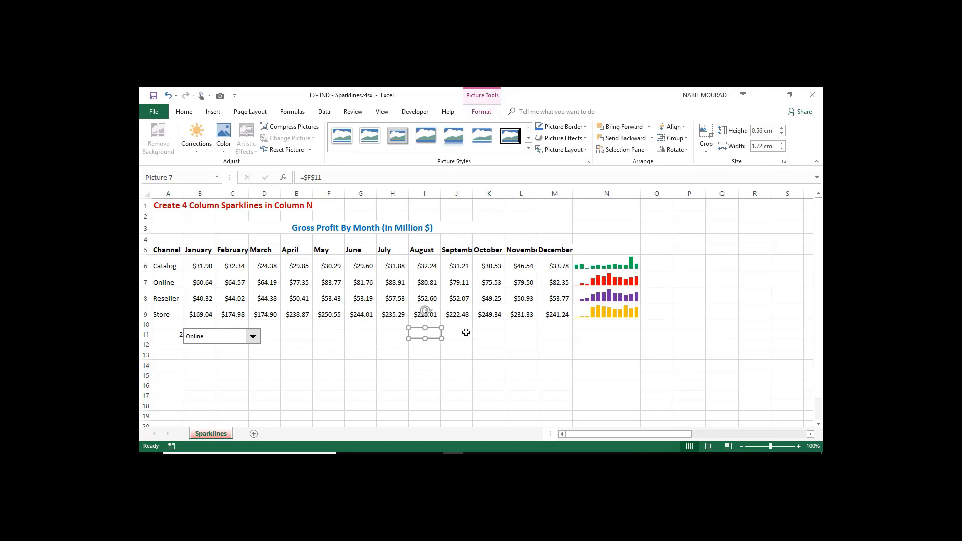
left_click(333, 335)
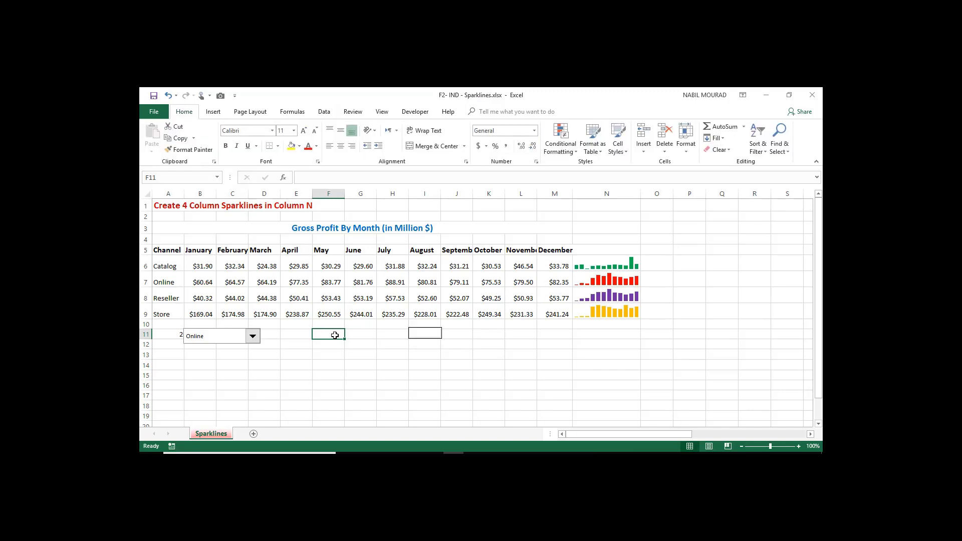
type("456")
key("Return")
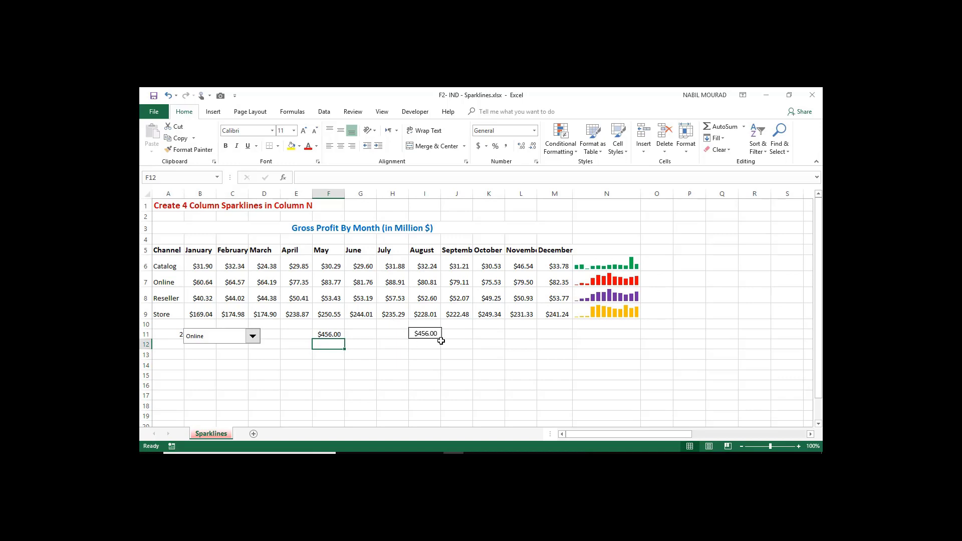
Step: Enlarge the camera picture below row 11 and replace its cell reference with =MySparklines
left_click_drag(430, 337, 437, 361)
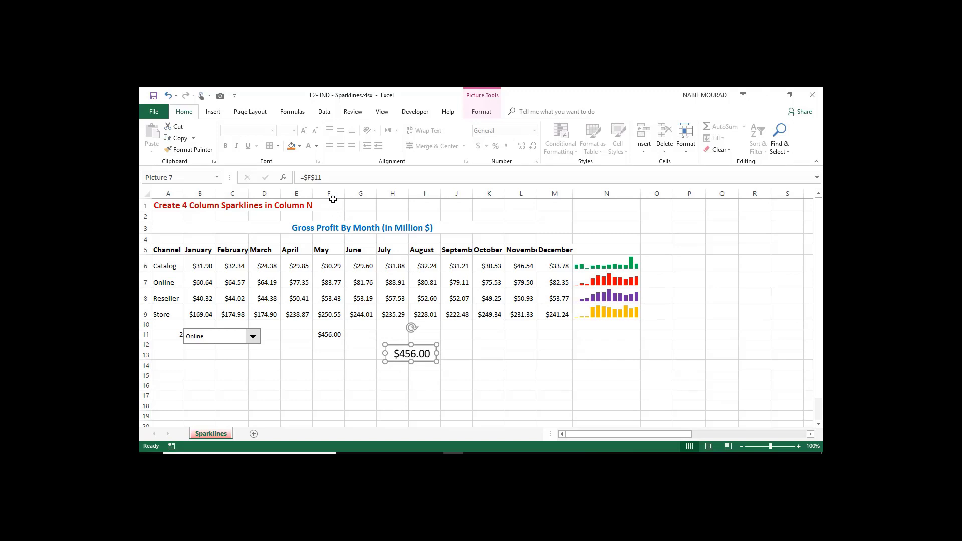
left_click_drag(322, 177, 304, 178)
type("My")
key("Down")
key("Tab")
key("Return")
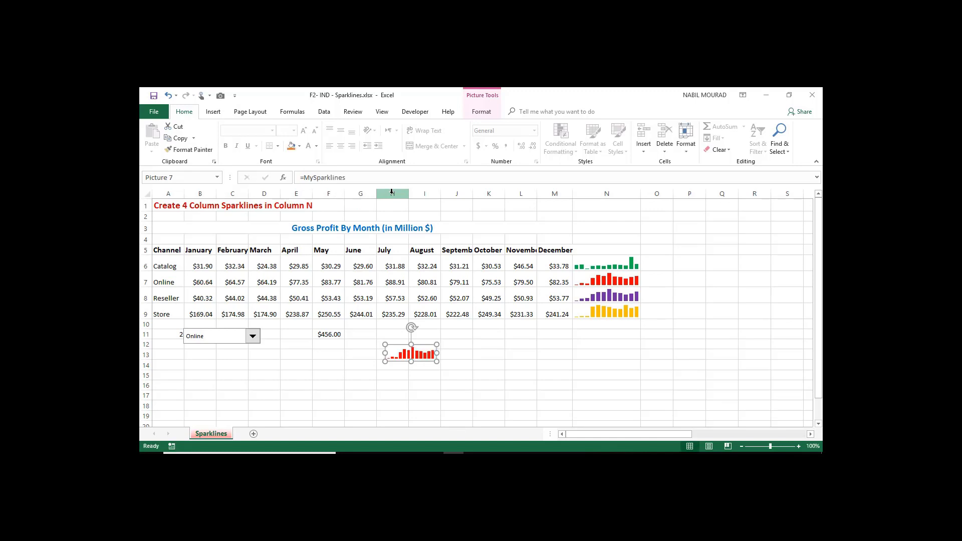
Step: Clear the test value from F11 and place the enlarged sparkline picture beside the combo box
mouse_move(437, 361)
left_mouse_down()
mouse_move(466, 376)
mouse_move(442, 352)
mouse_move(332, 362)
mouse_move(240, 350)
left_mouse_up()
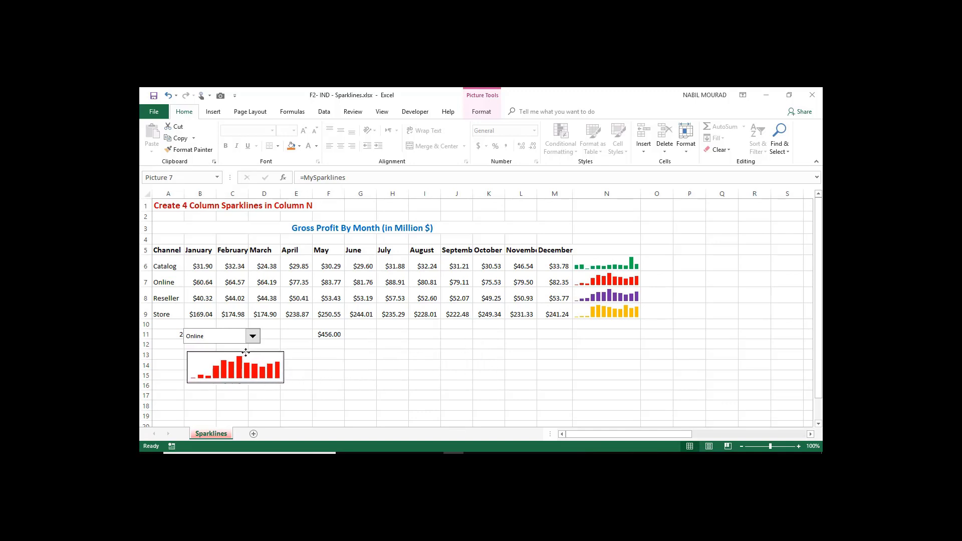
left_click(334, 337)
key("Delete")
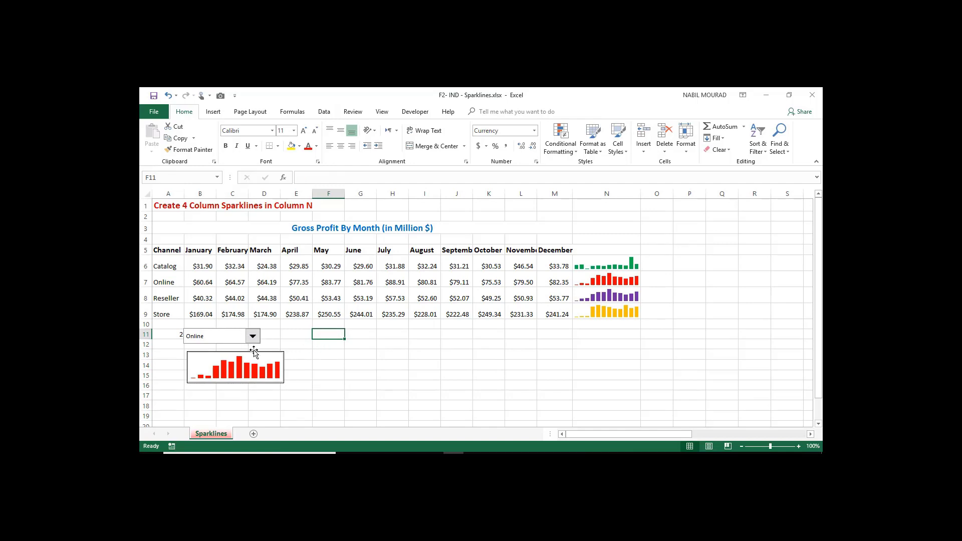
left_click_drag(256, 352, 331, 331)
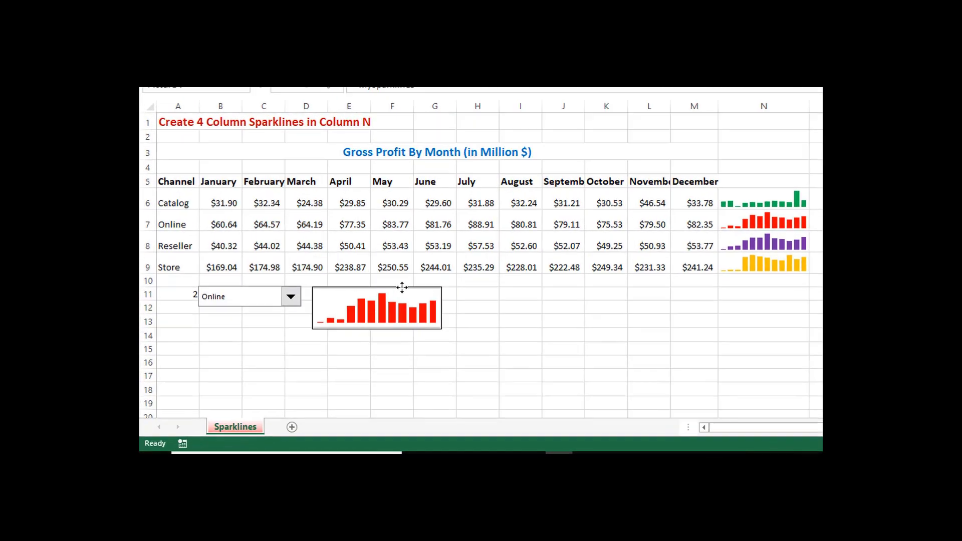
Step: Test the linked sparkline picture by choosing Reseller, Catalog and Store in the combo box
left_click(341, 249)
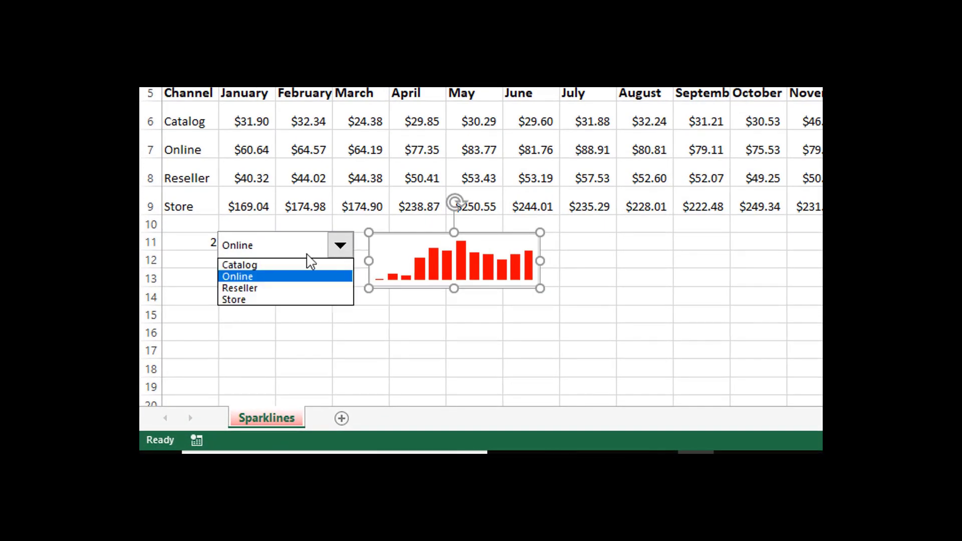
left_click(254, 288)
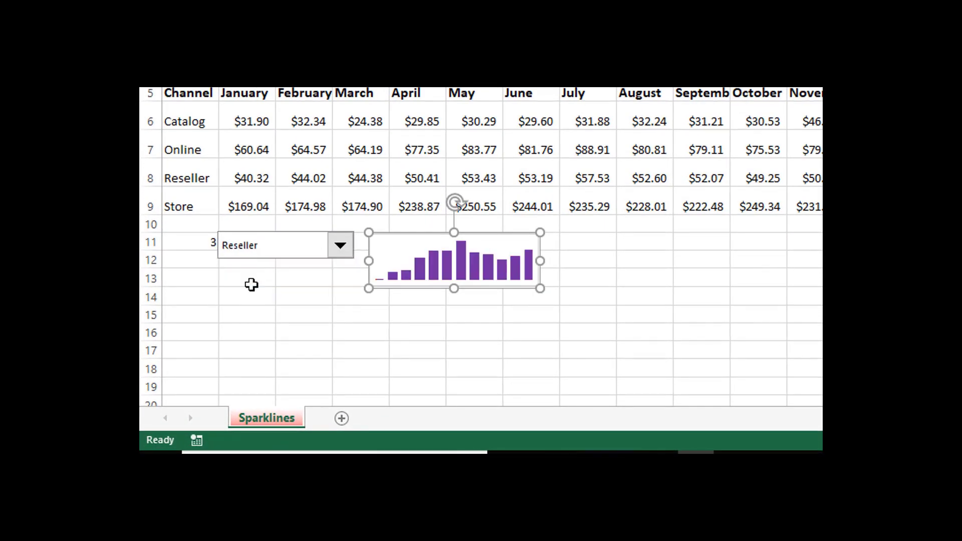
left_click(338, 246)
left_click(245, 266)
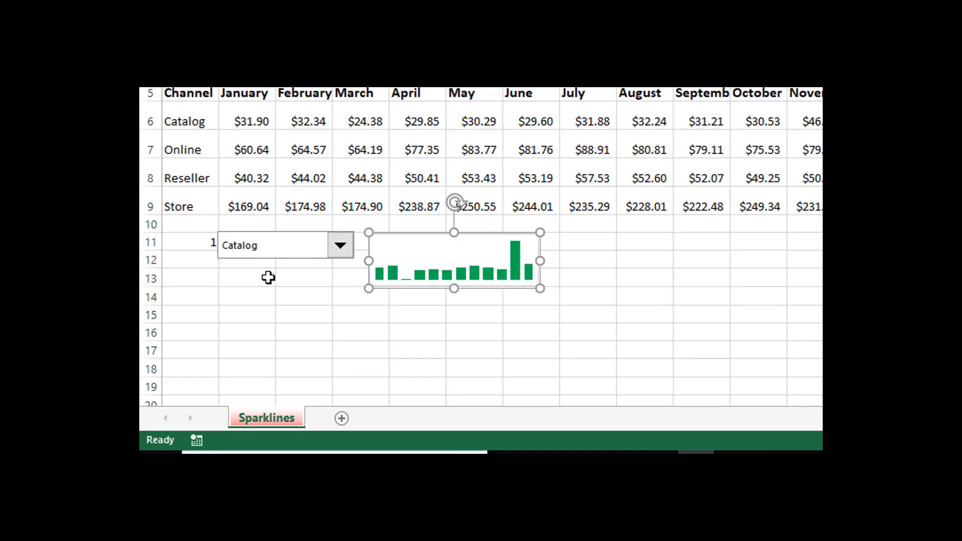
left_click(342, 248)
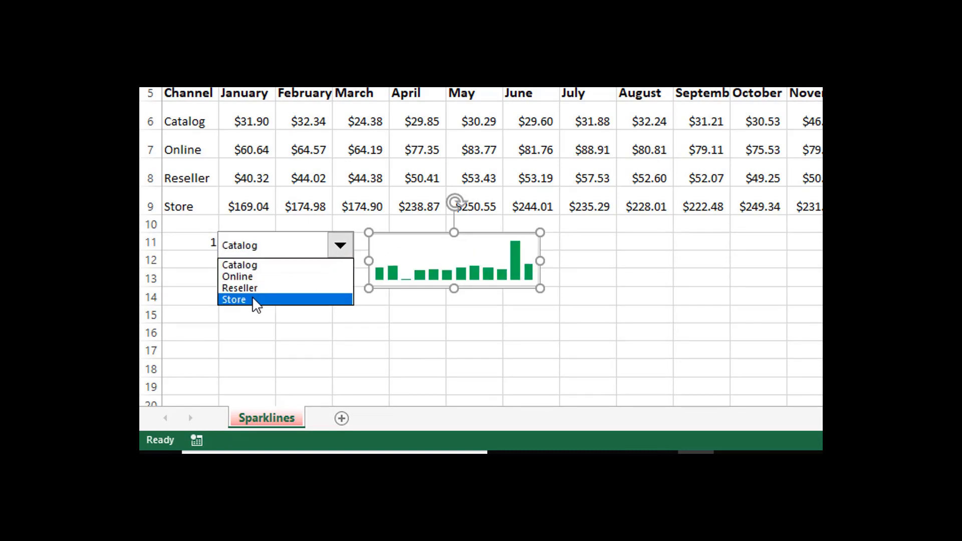
left_click(256, 300)
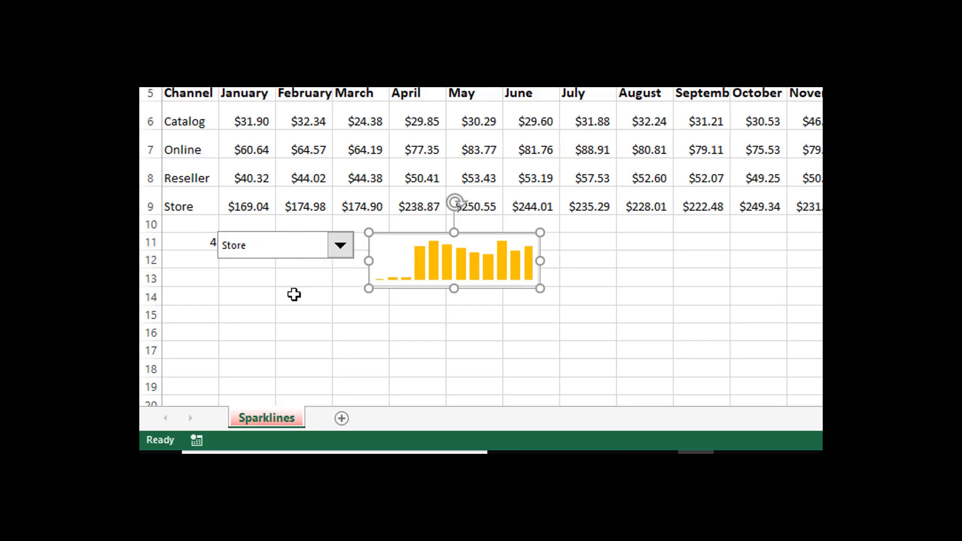
left_click(294, 293)
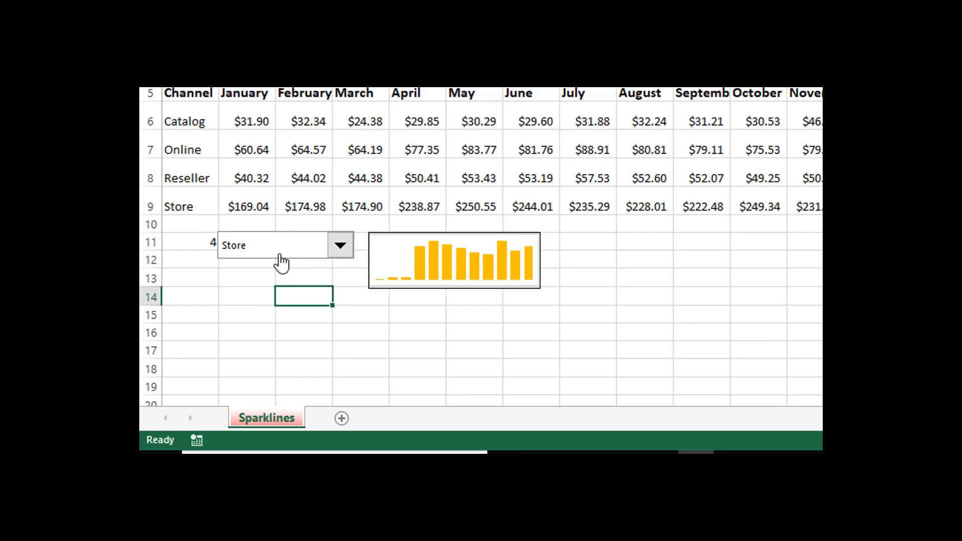
Step: Move the combo box over the linked cell A11, then shift the sparkline picture closer and enlarge it down to row 14
left_click(282, 261, "ctrl")
left_click_drag(301, 232, 248, 231)
left_click_drag(391, 240, 348, 239)
left_click_drag(495, 291, 559, 310)
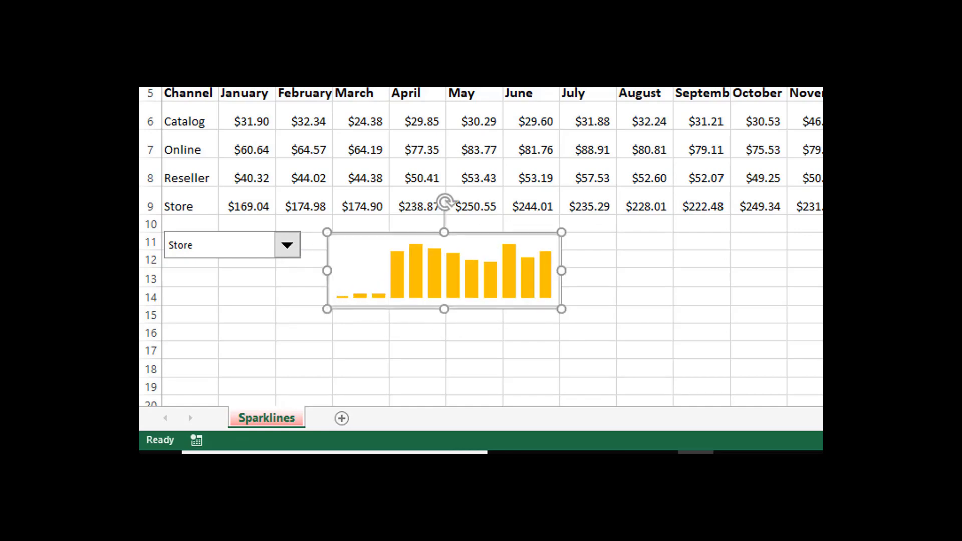
Step: Choose Catalog in the combo box to switch the sparkline picture to that channel
left_click(283, 250)
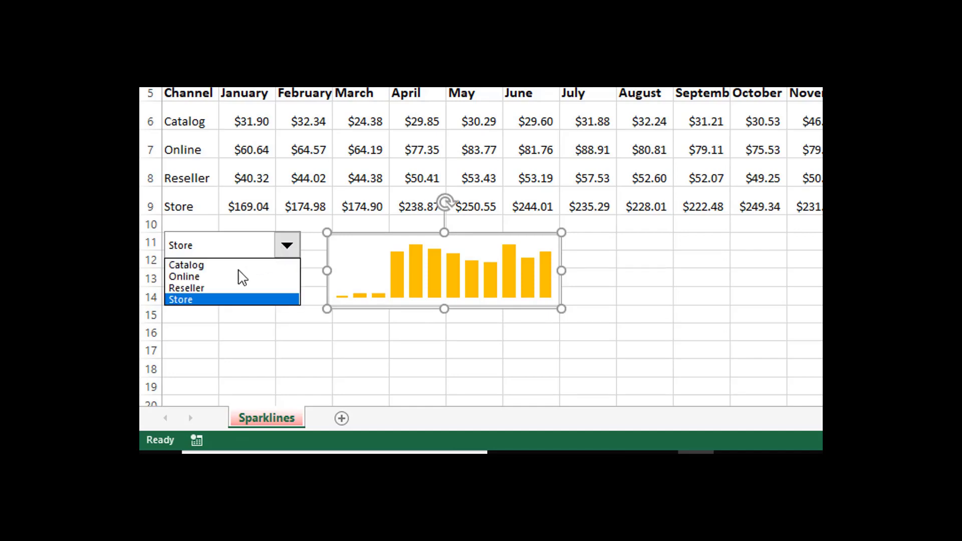
left_click(210, 275)
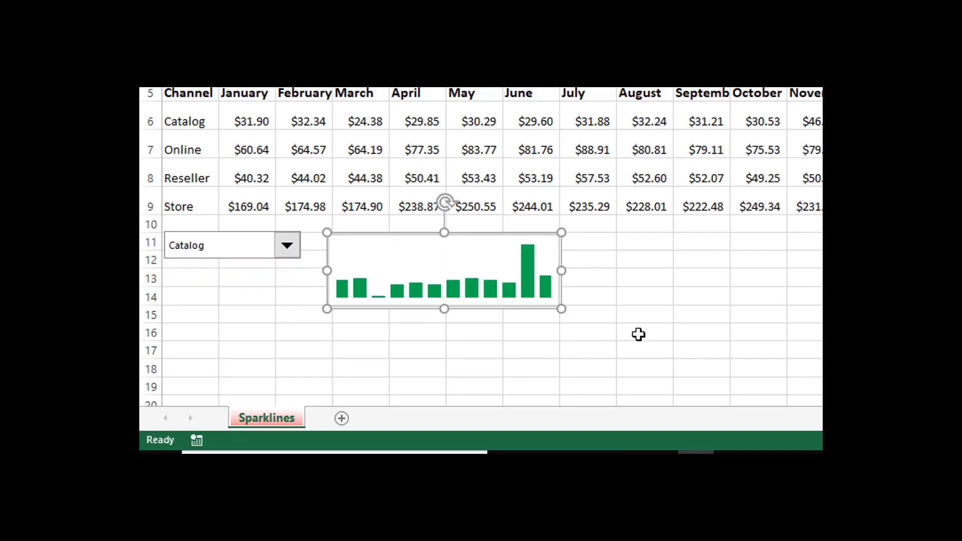